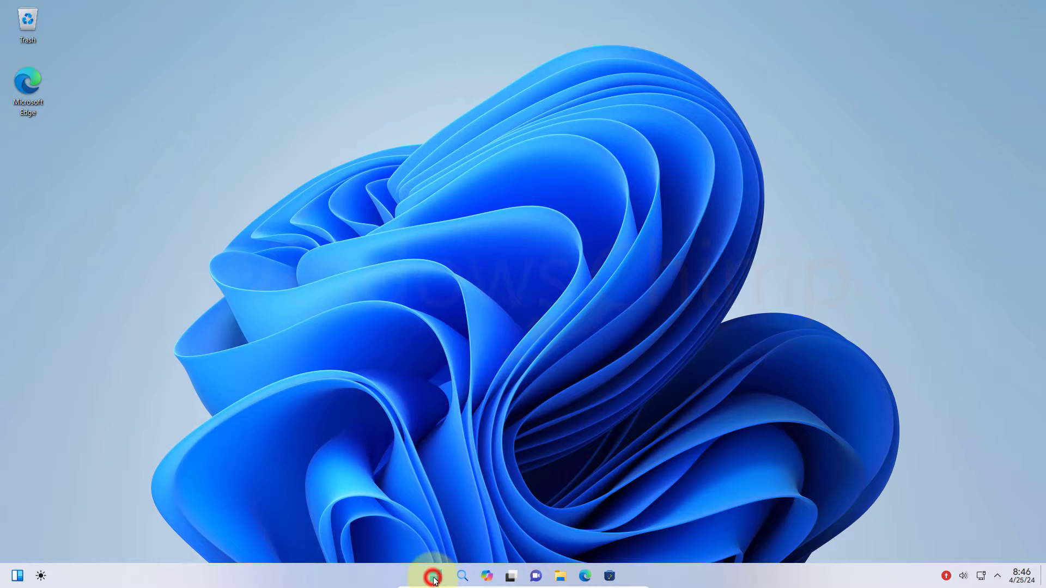
- Browse the Start menu's full All apps list, then return to the desktop
click(434, 578)
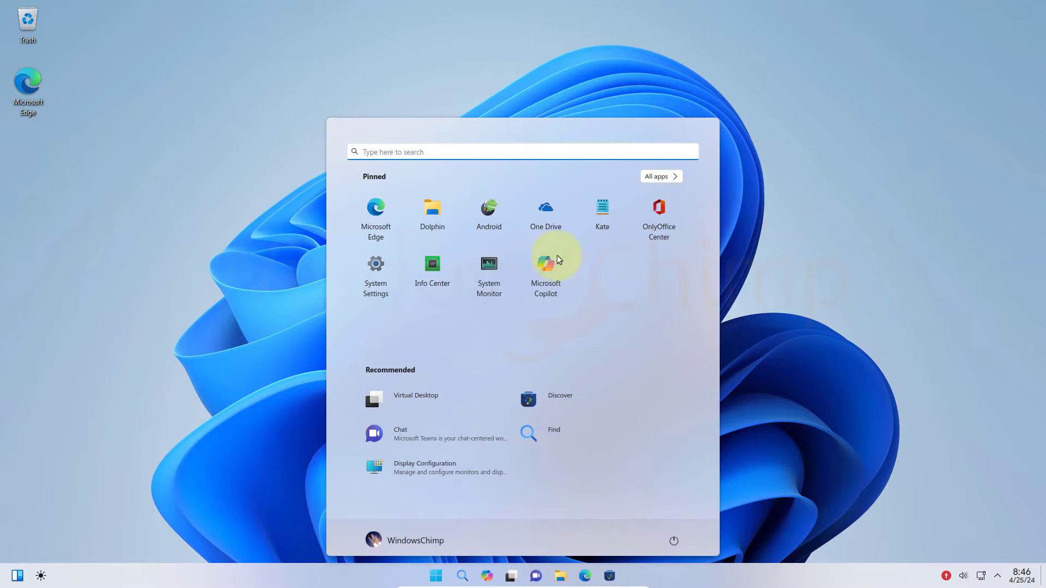
click(660, 179)
click(797, 300)
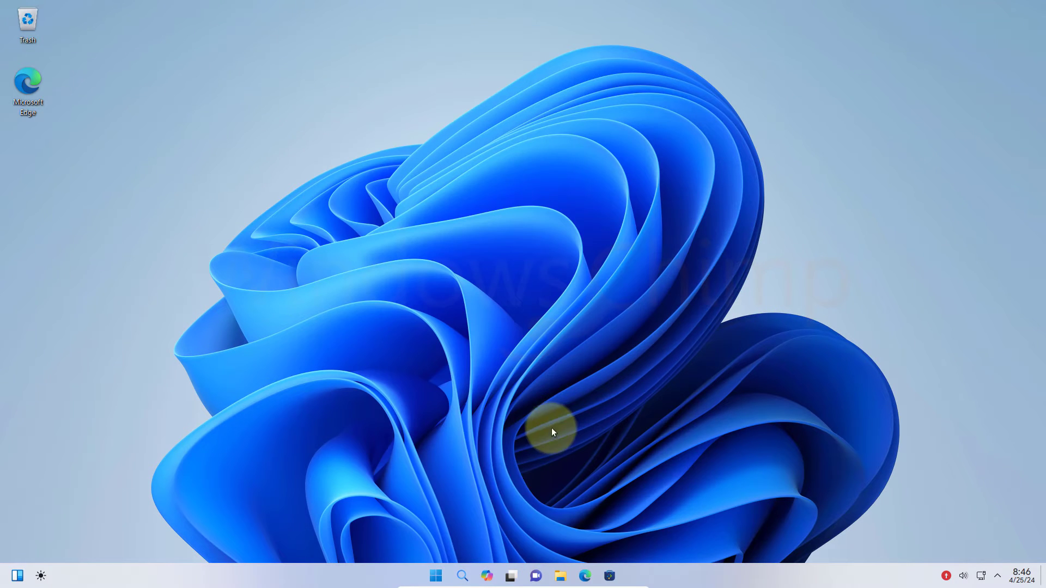
- Try the app search launcher with 's', then bring up the Microsoft Copilot window
click(463, 576)
text(s)
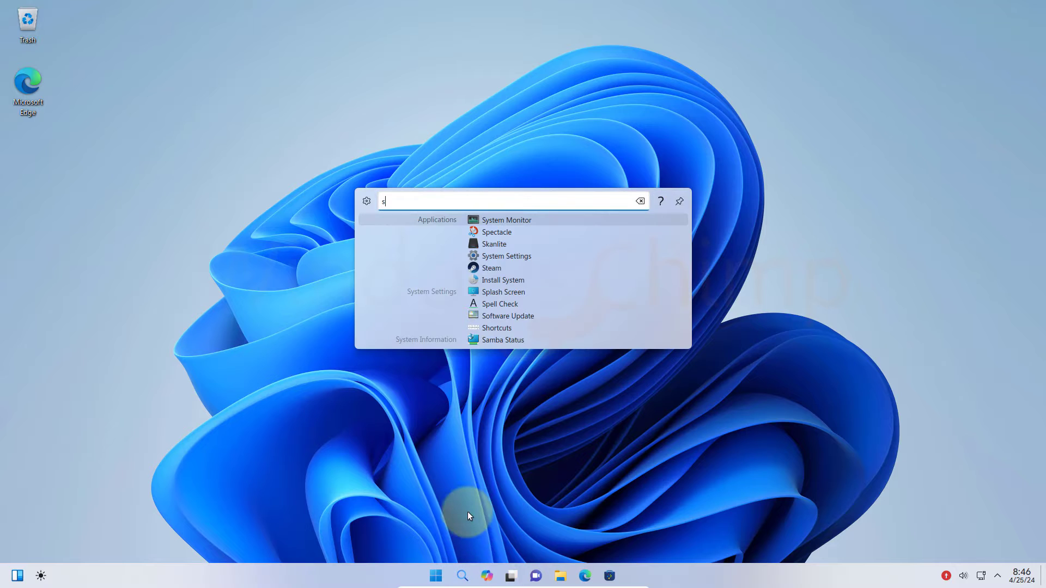
click(489, 501)
click(486, 576)
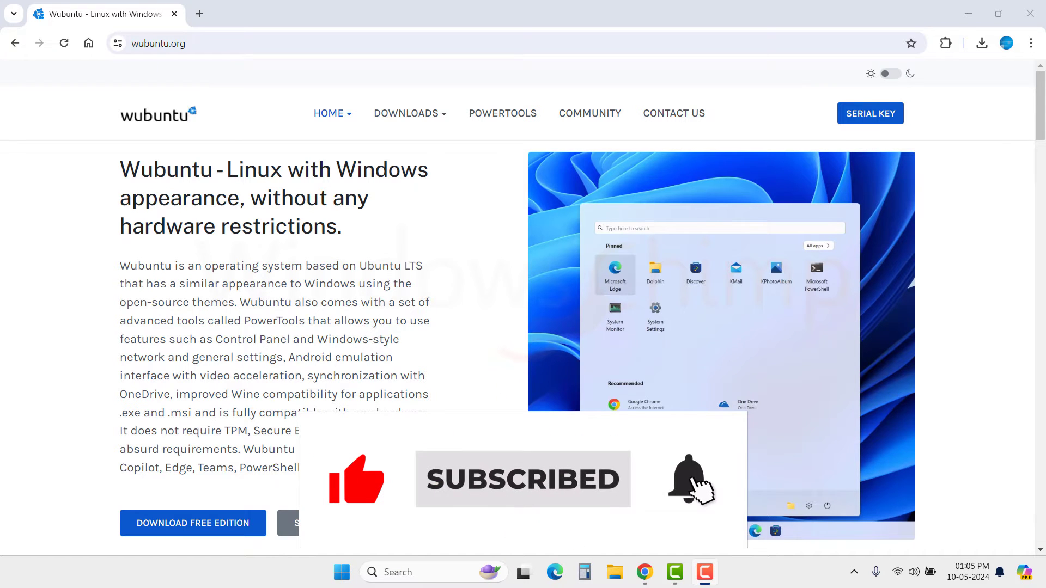
- Open the DOWNLOAD FREE EDITION page and scroll to the WUBUNTU PLASMA - WINDOWS 11 THEME section
scroll(334, 457, down, 1)
click(188, 463)
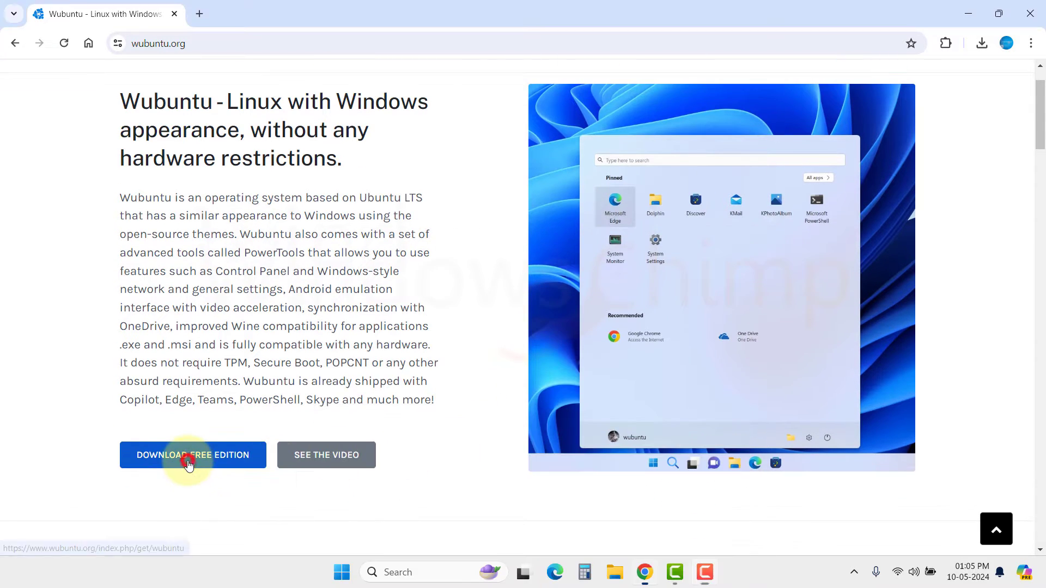
scroll(436, 436, down, 2)
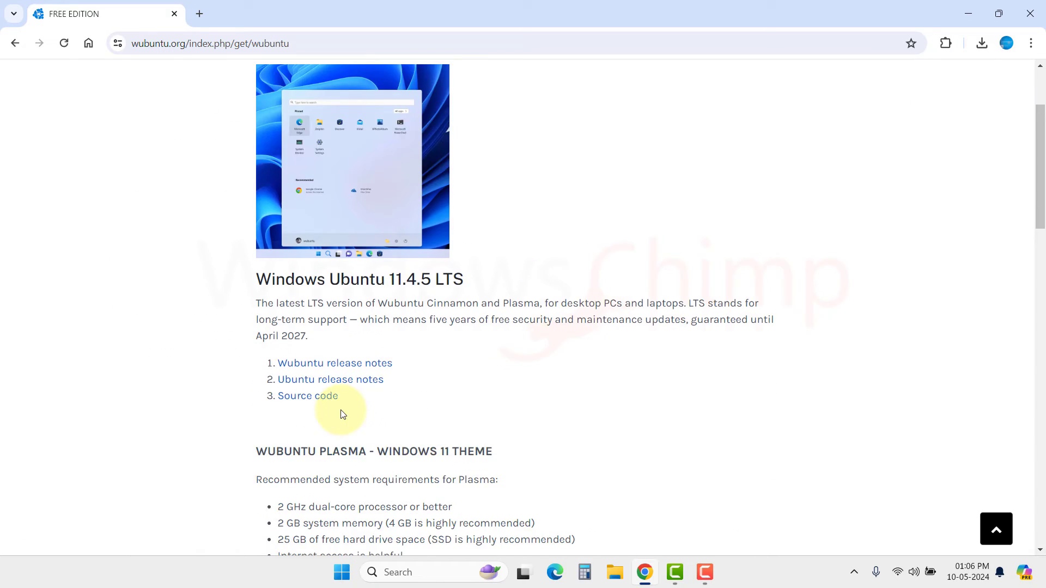
scroll(342, 414, down, 3)
drag(377, 248, 512, 250)
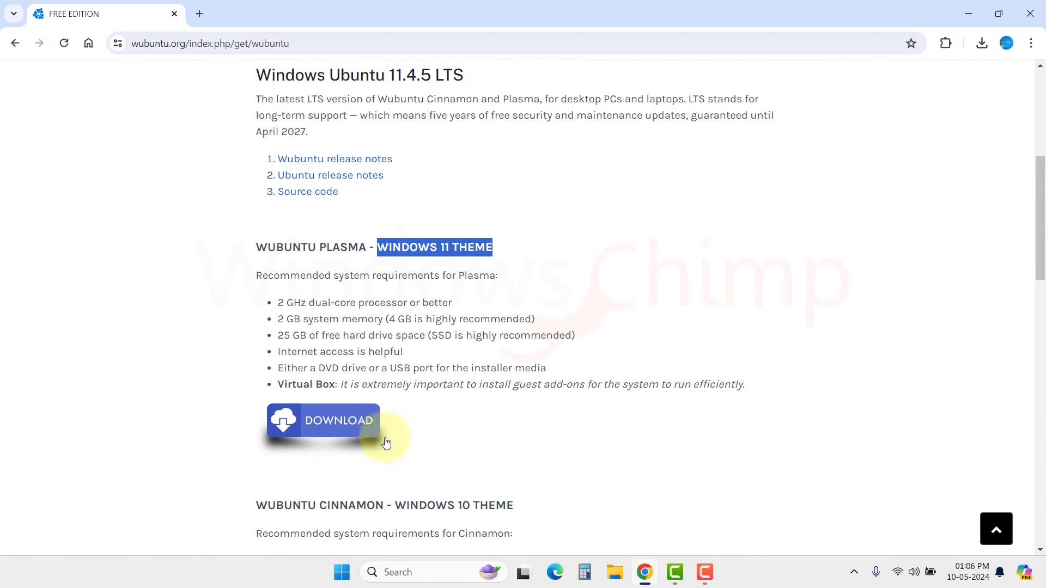
scroll(546, 386, down, 2)
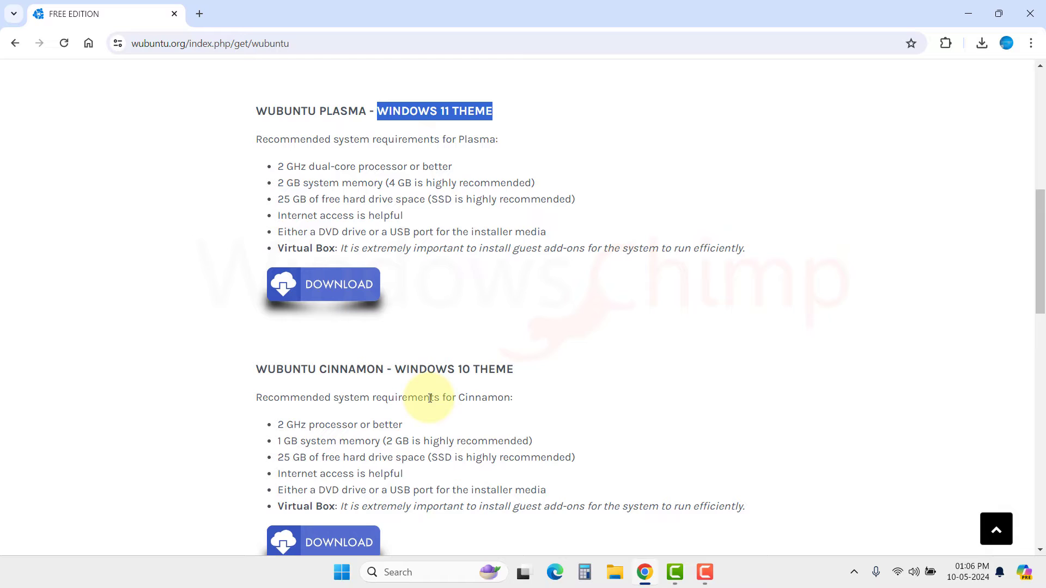
scroll(467, 452, down, 4)
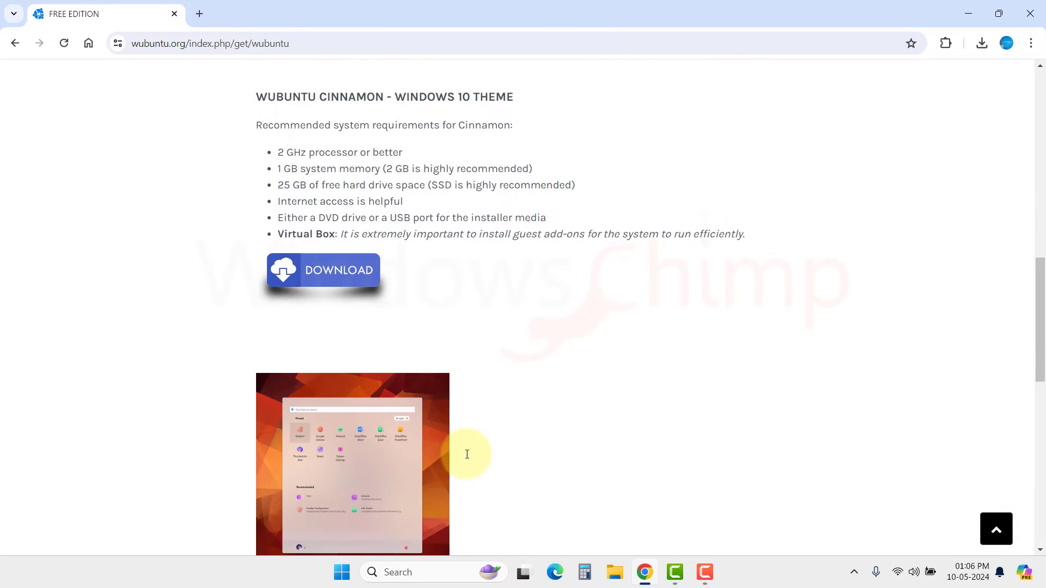
scroll(467, 454, down, 4)
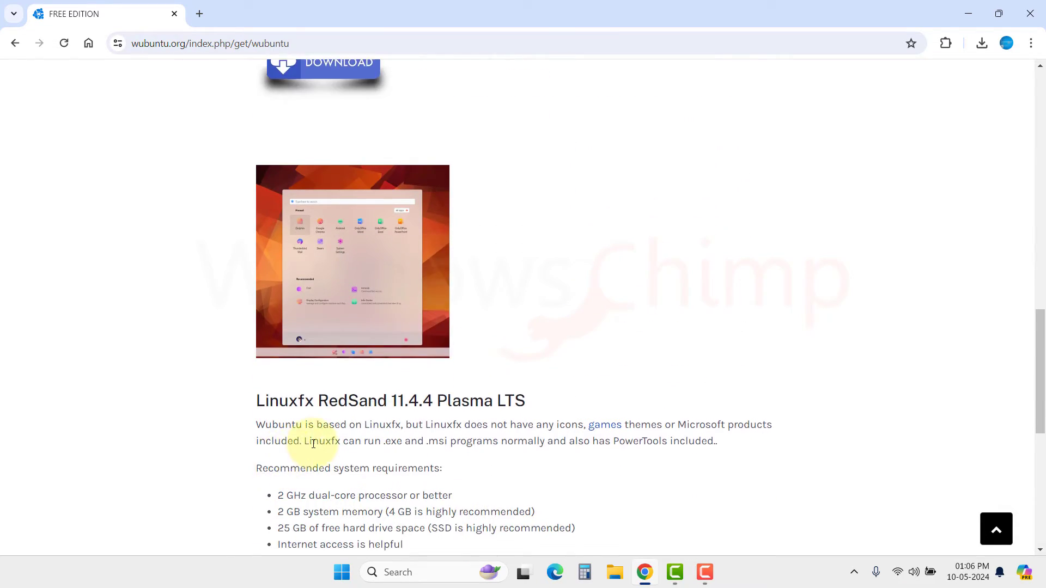
scroll(314, 444, down, 1)
scroll(414, 469, down, 1)
scroll(436, 453, up, 4)
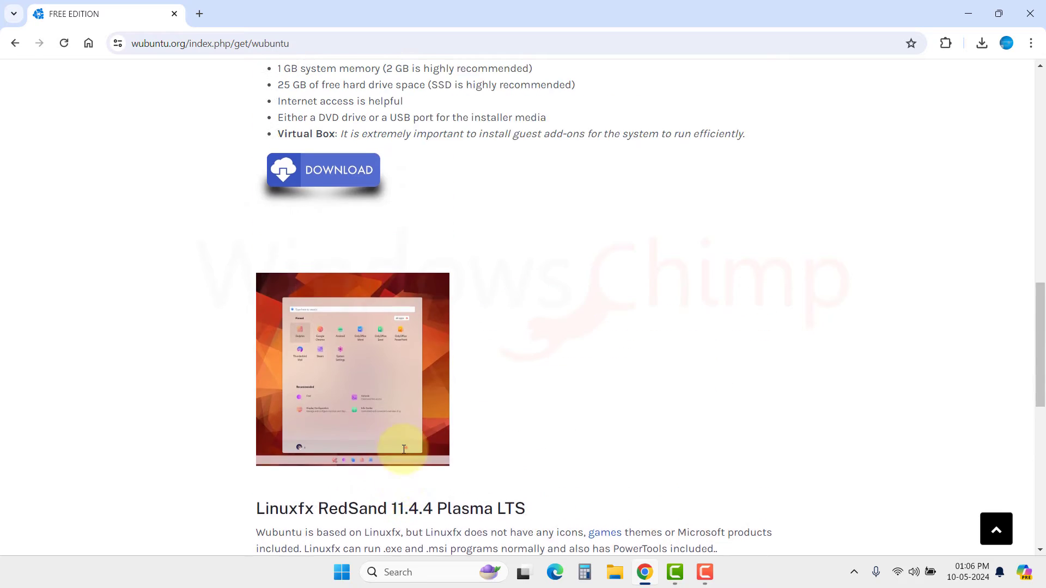
scroll(404, 450, up, 10)
scroll(403, 450, down, 1)
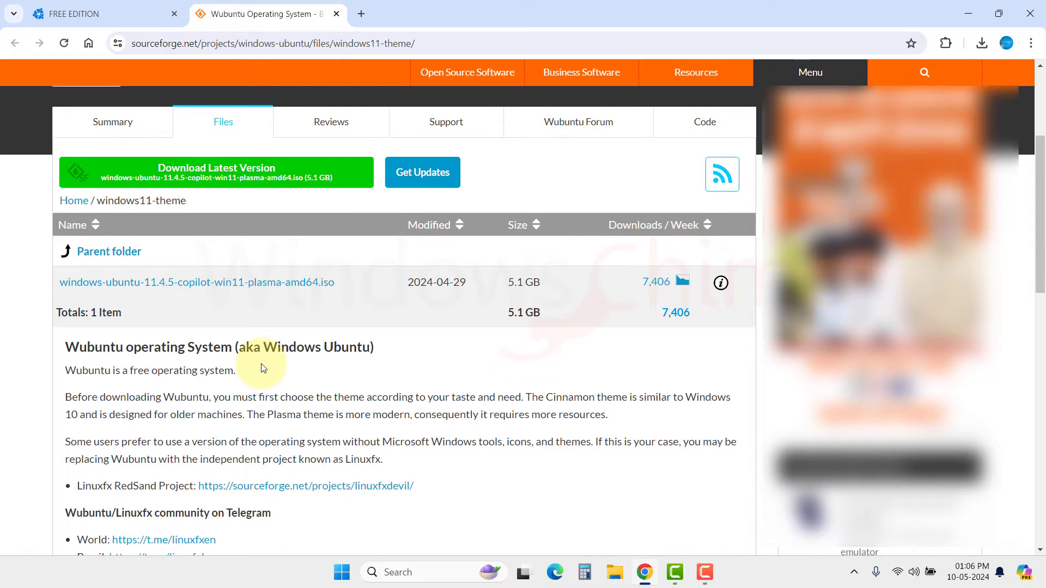
- Download windows-ubuntu-11.4.5-copilot-win11-plasma-amd64.iso using SourceForge's Download Latest Version button
click(243, 173)
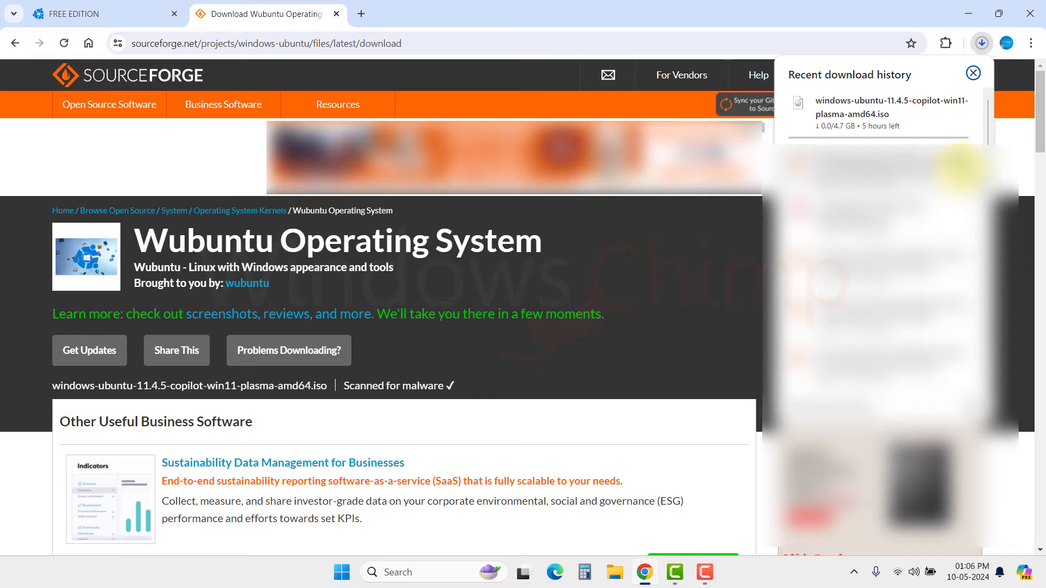
mouse_move(933, 142)
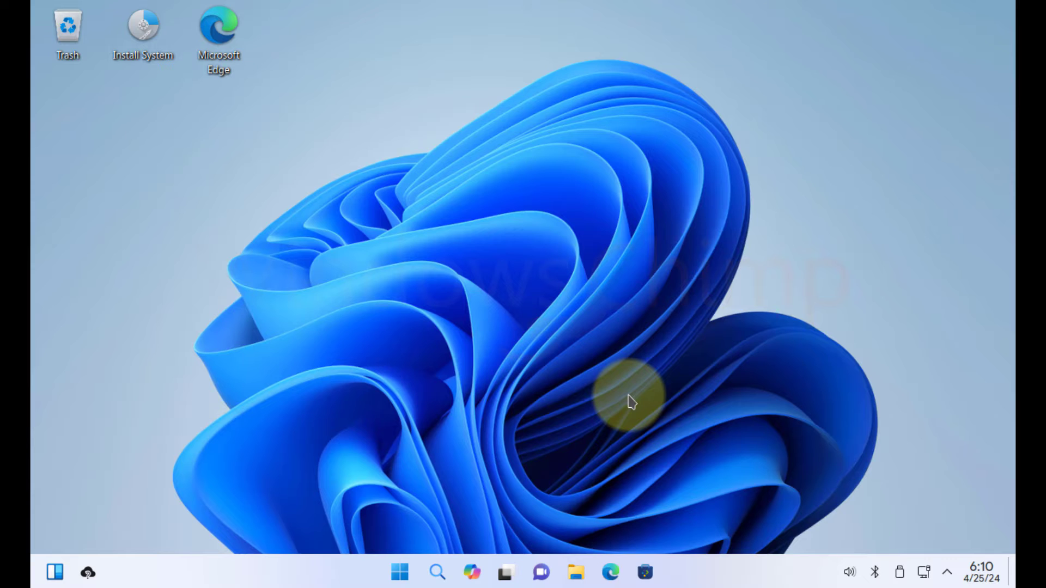
- Launch the system installer and set the time zone to America / New York
double_click(152, 47)
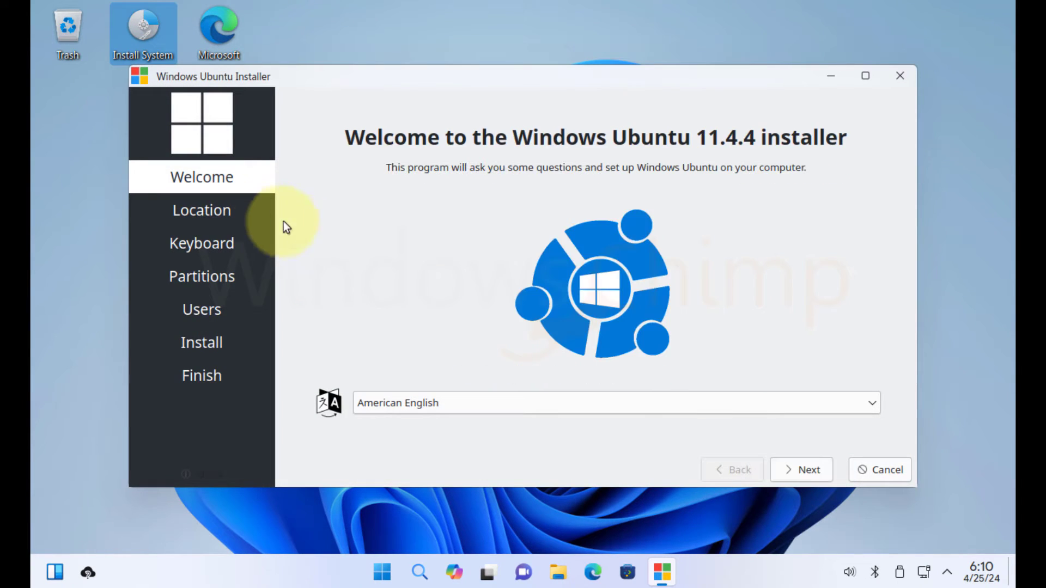
click(794, 468)
click(579, 374)
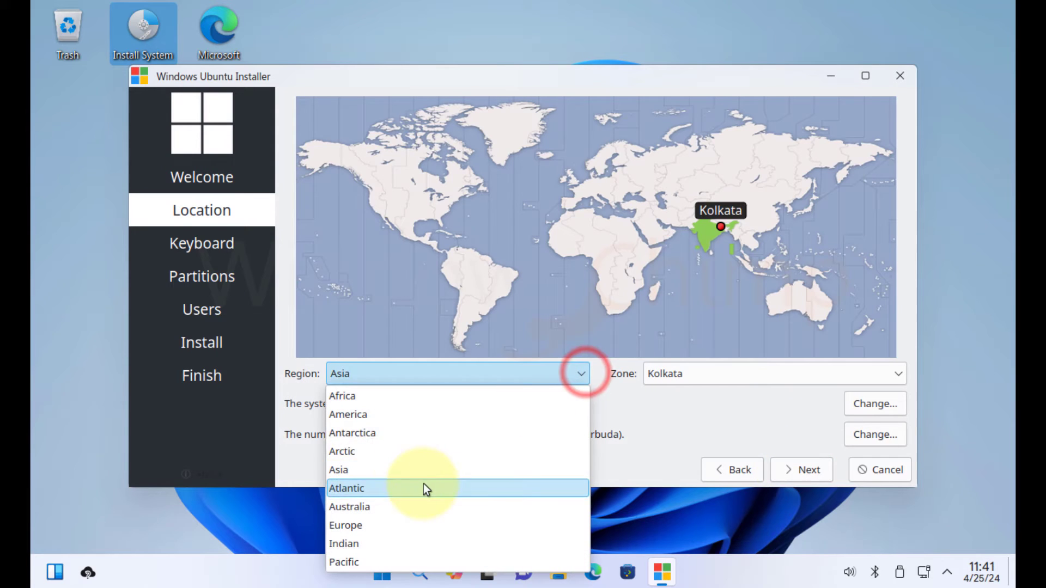
click(386, 419)
click(787, 374)
scroll(726, 506, down, 10)
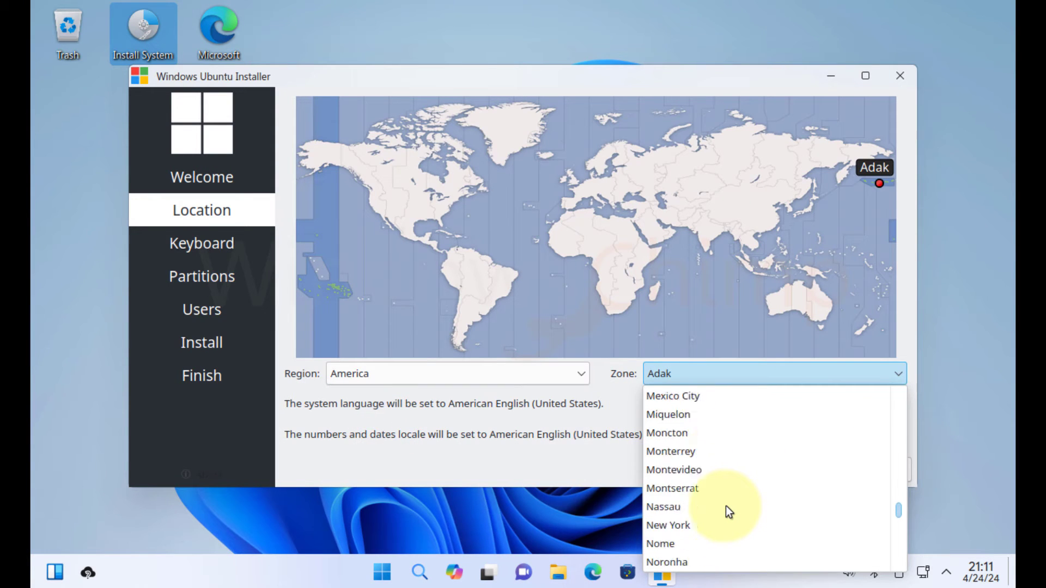
click(696, 466)
- Keep the default keyboard layout and choose to erase the whole disk
click(802, 466)
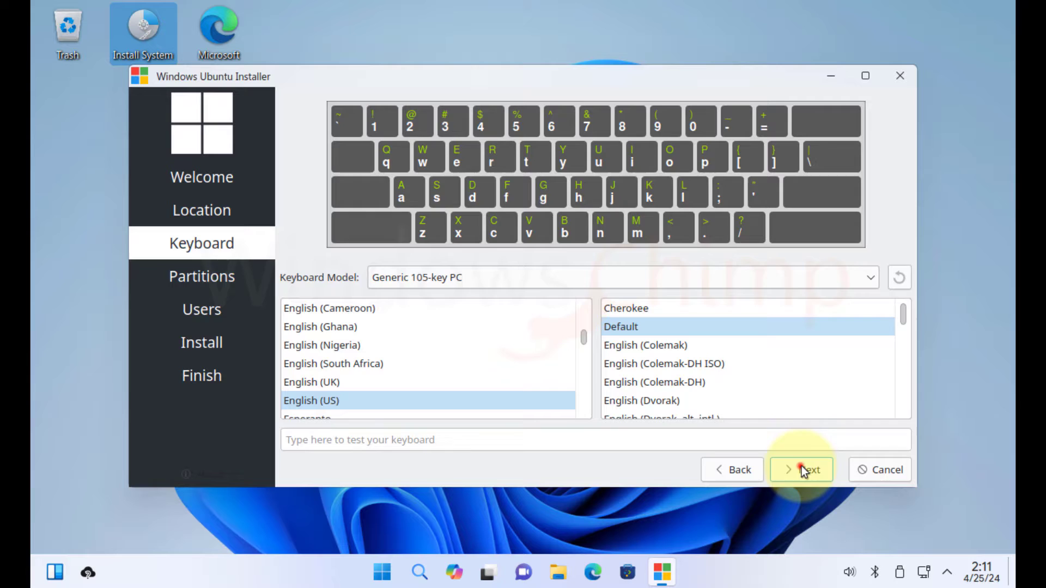
click(803, 470)
click(288, 144)
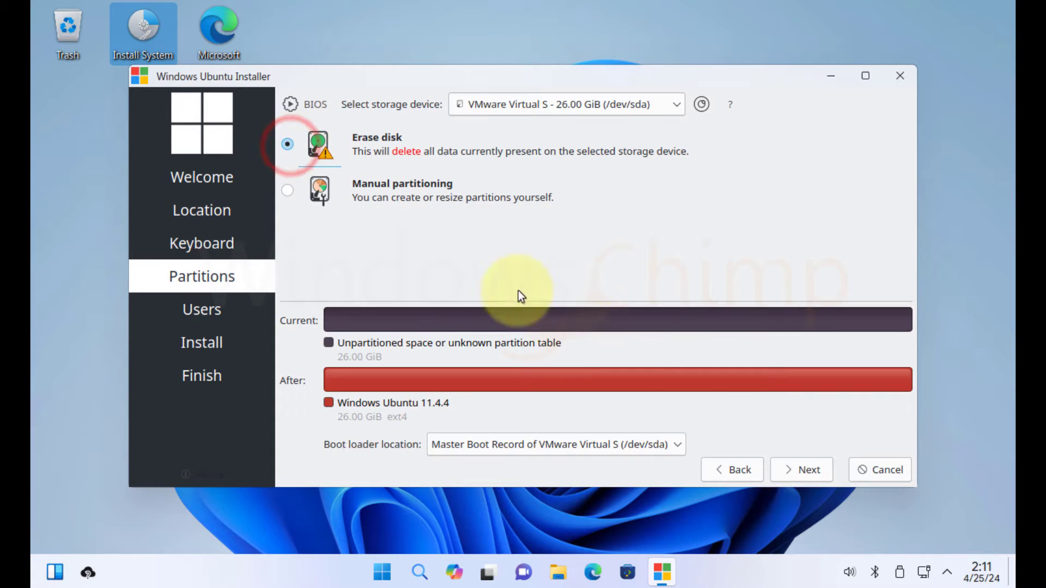
click(802, 470)
- Enter the user's name, computer name WC-Wubuntu and a password, then start installing
text(WindowsChimp)
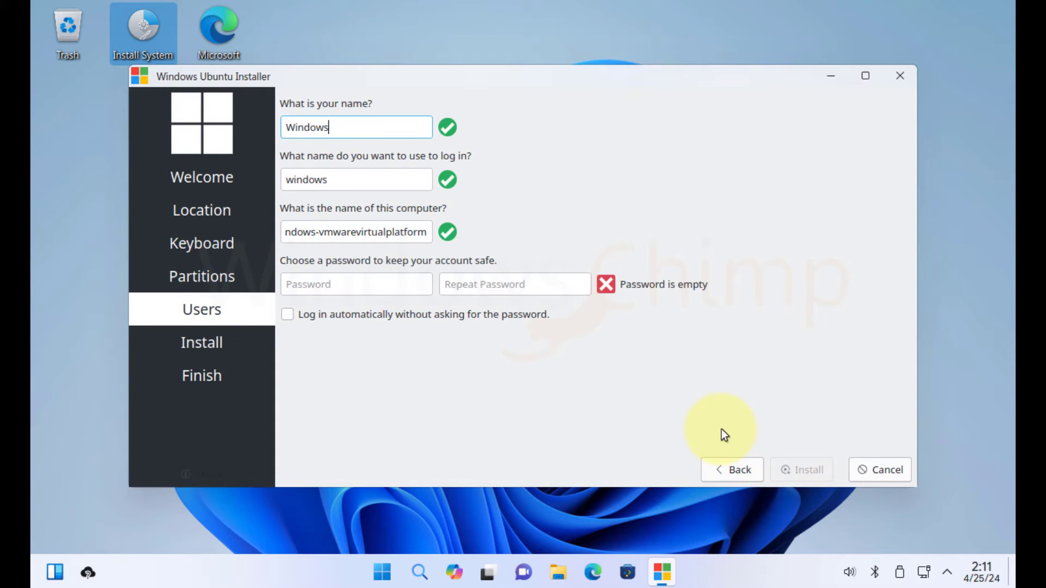
triple_click(378, 239)
text(WC-Wubuntu)
click(373, 282)
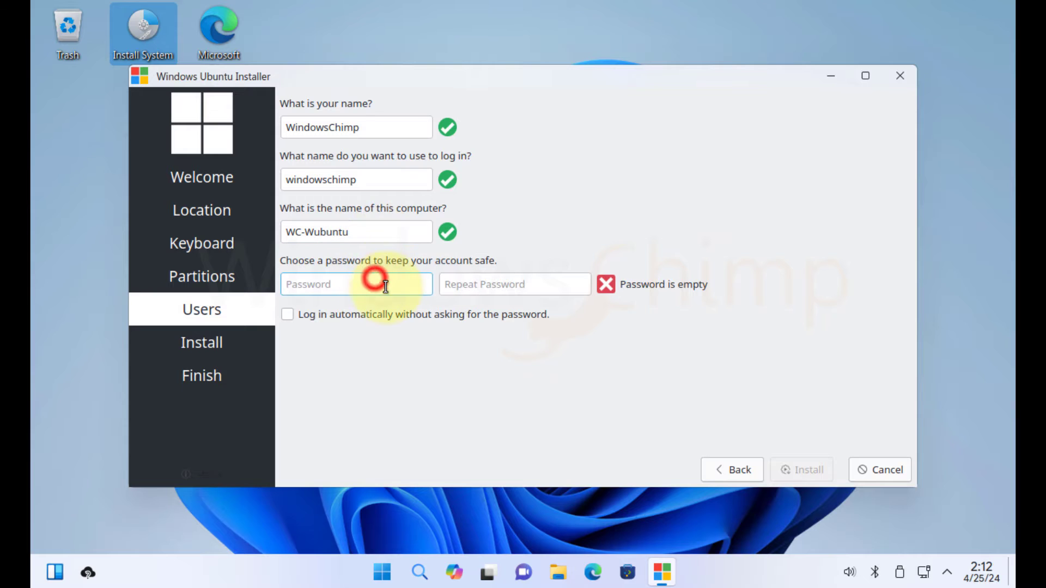
text(•••••)
key(Tab)
text(•••••)
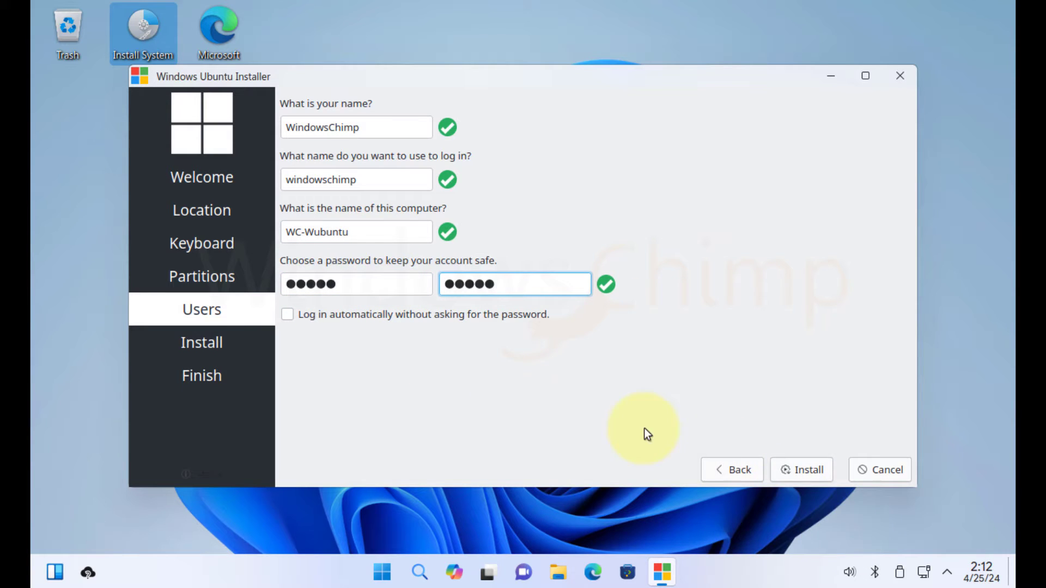
click(805, 472)
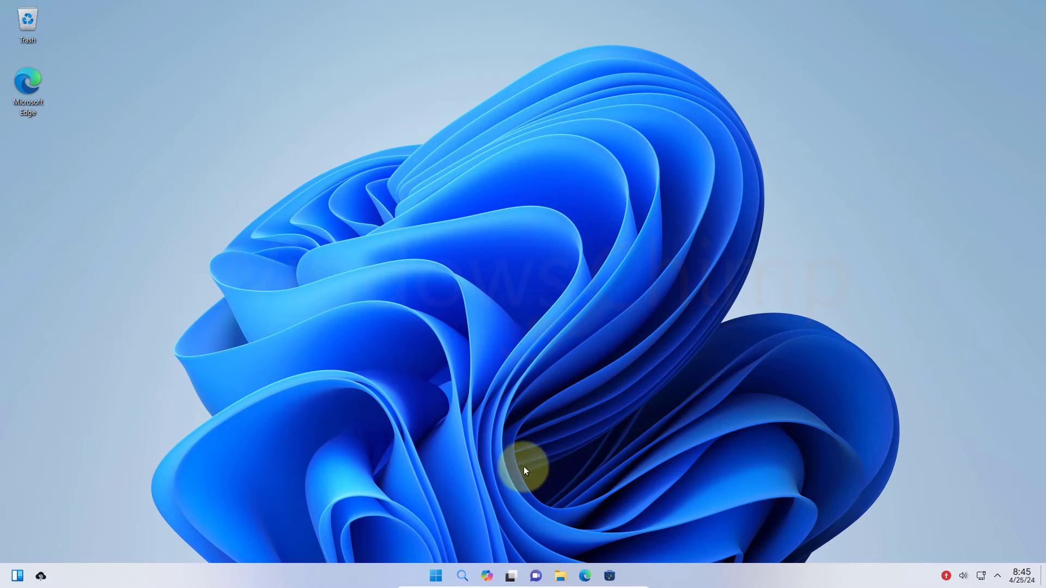
- Browse the Widgets panel, then close it
click(17, 575)
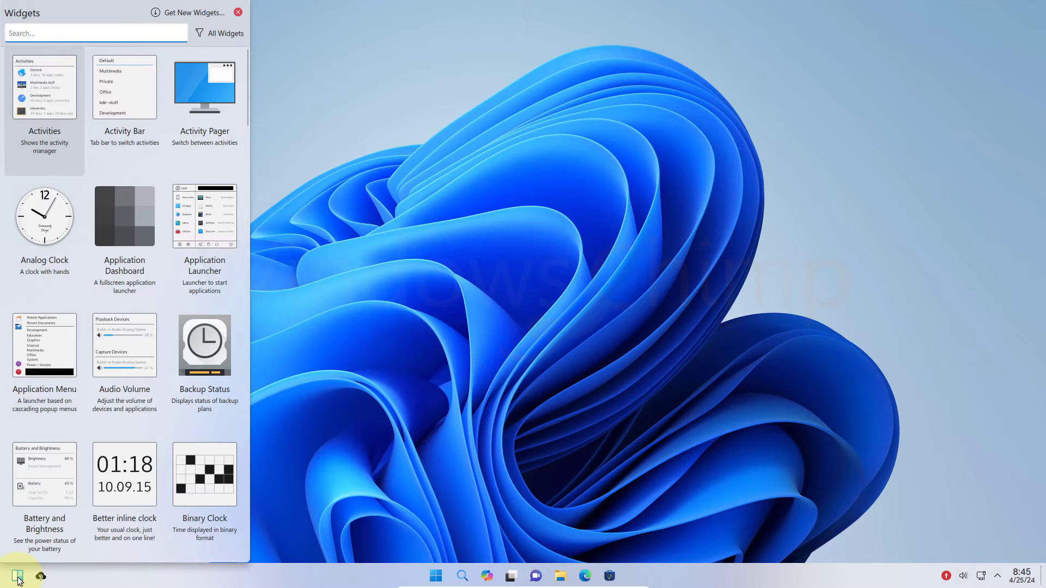
scroll(109, 272, down, 2)
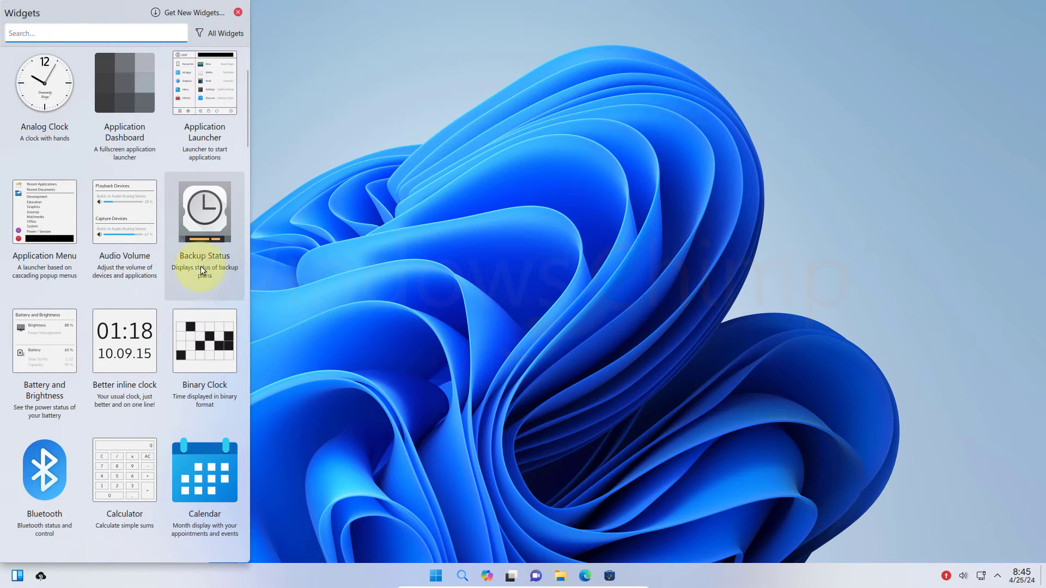
click(336, 395)
- Search 'new york' and set the weather location to New York, New York, US
click(43, 576)
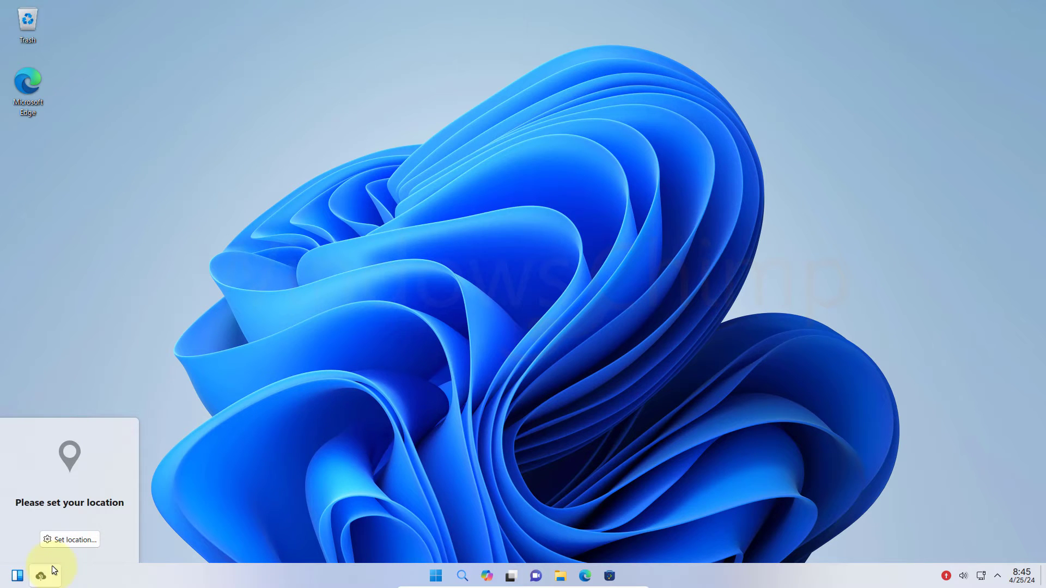
click(75, 539)
click(466, 234)
text(new york)
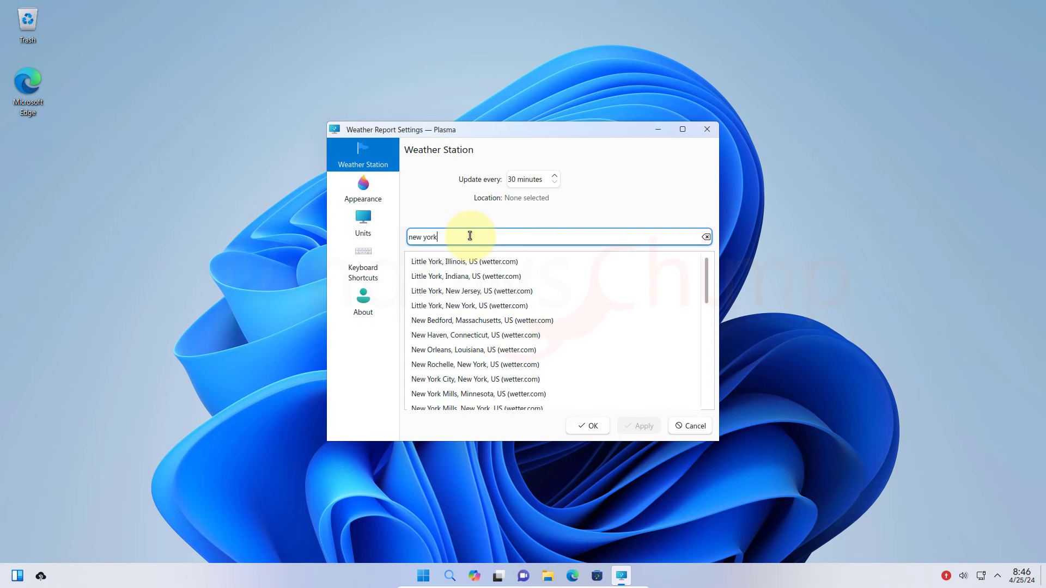
click(457, 300)
click(586, 427)
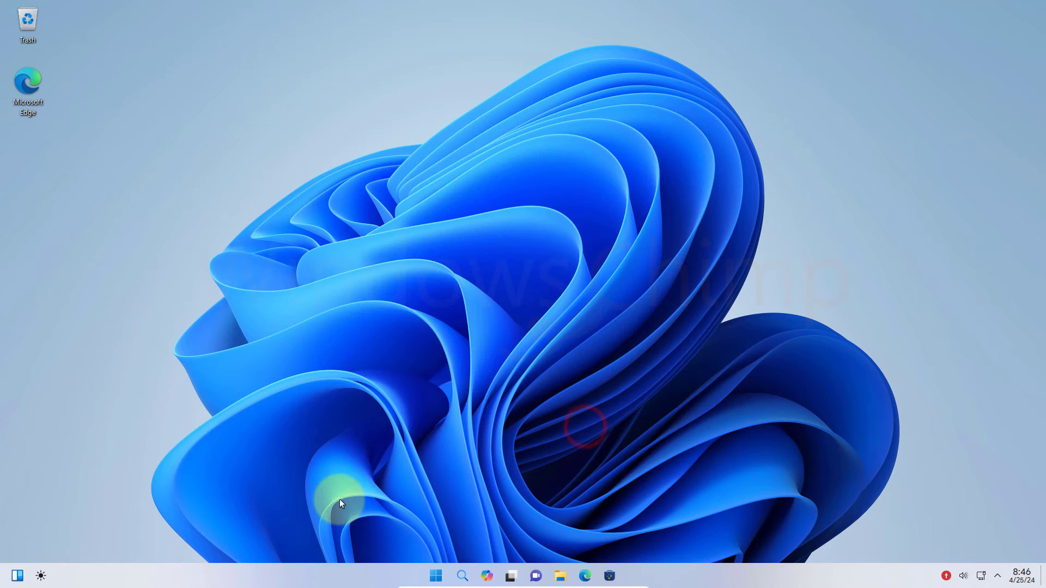
click(42, 576)
click(259, 506)
click(435, 576)
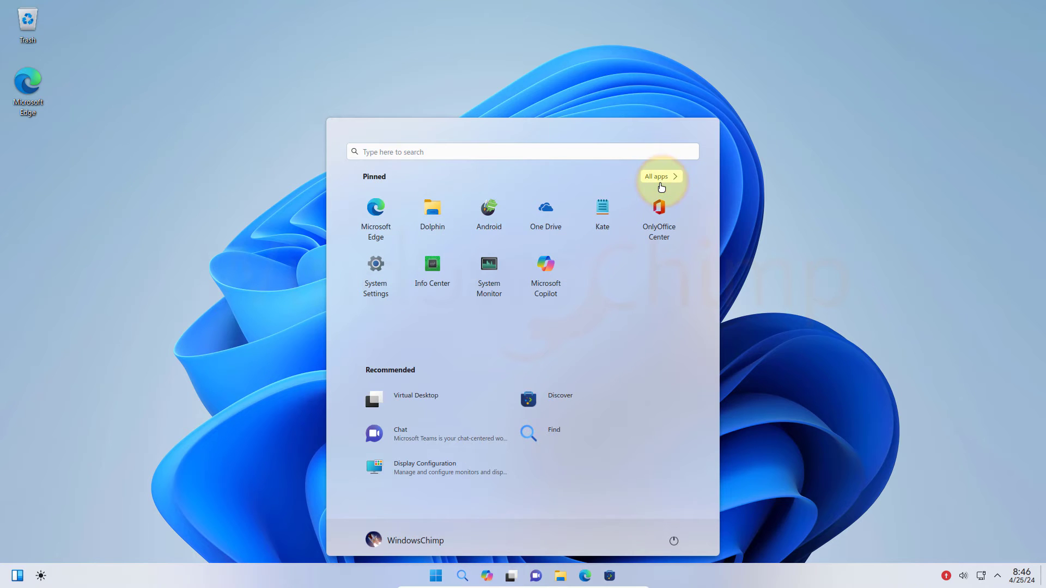
click(660, 179)
click(798, 301)
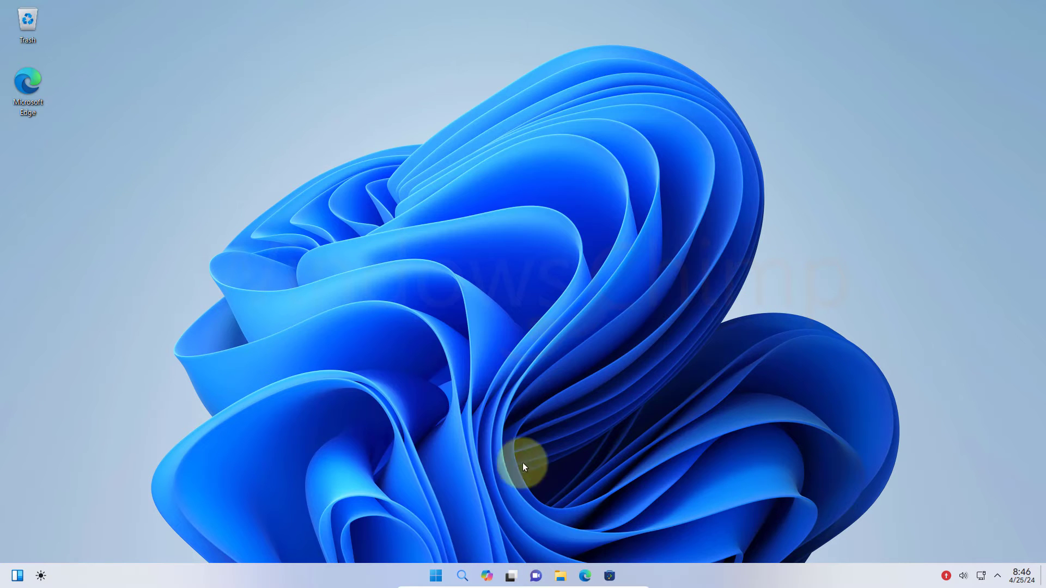
click(462, 576)
text(s)
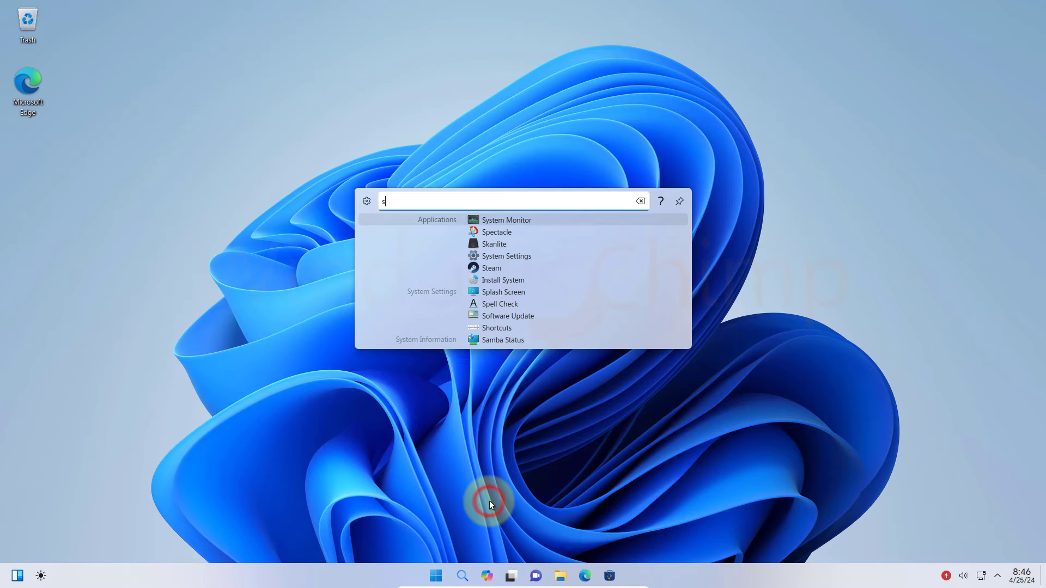
click(489, 501)
click(486, 579)
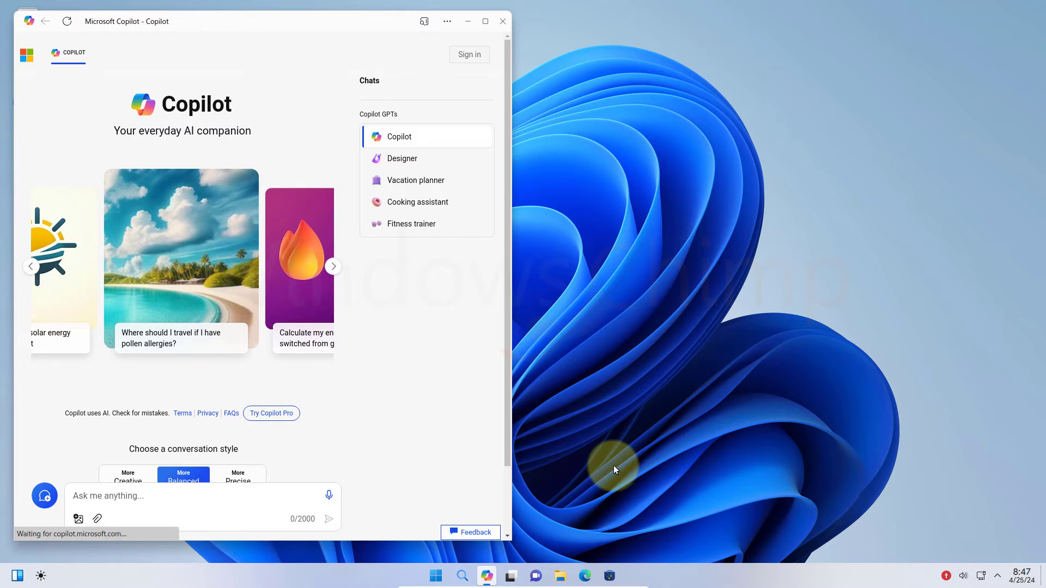
click(502, 22)
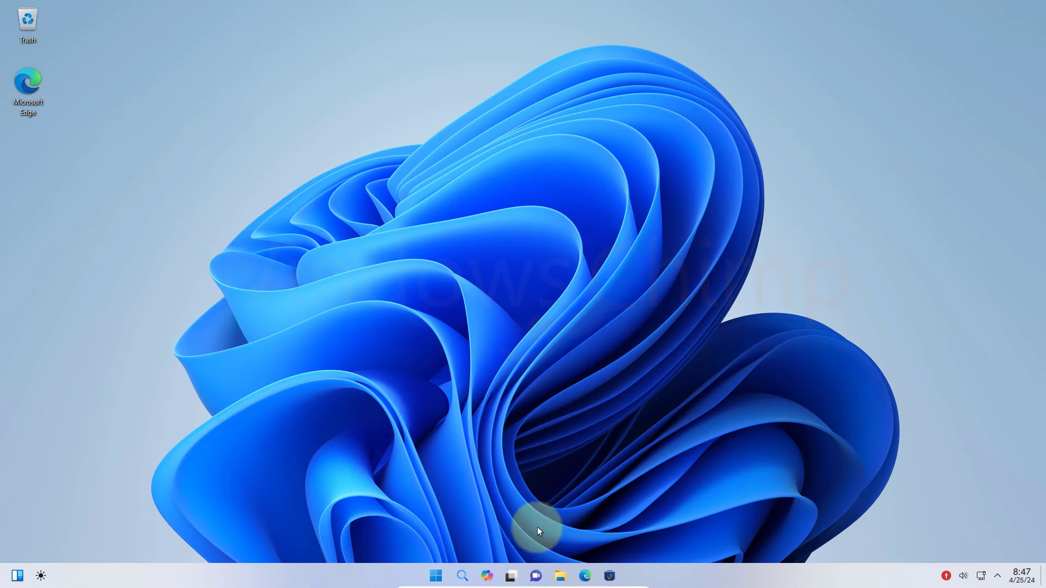
click(511, 576)
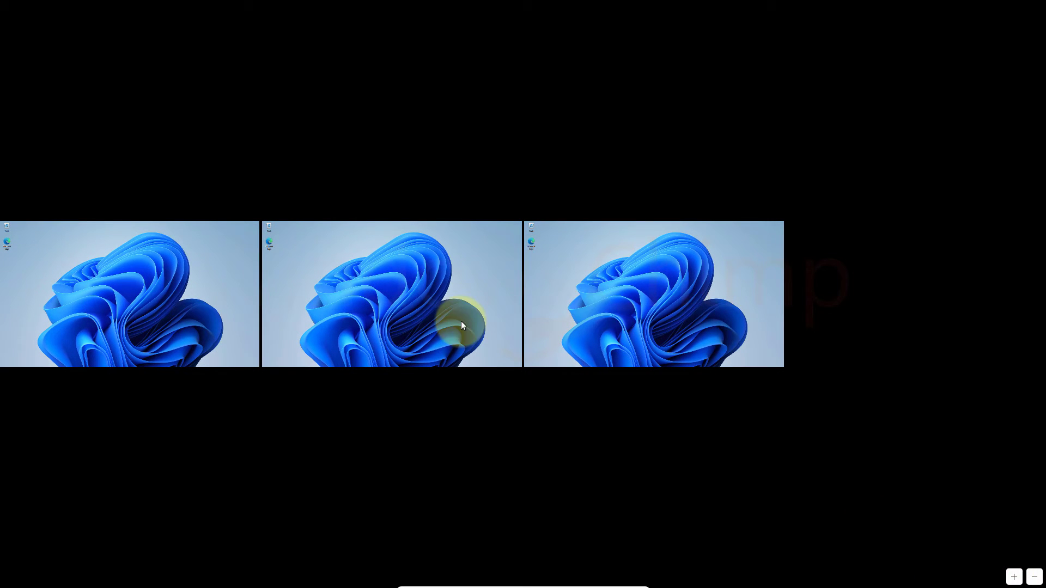
click(460, 326)
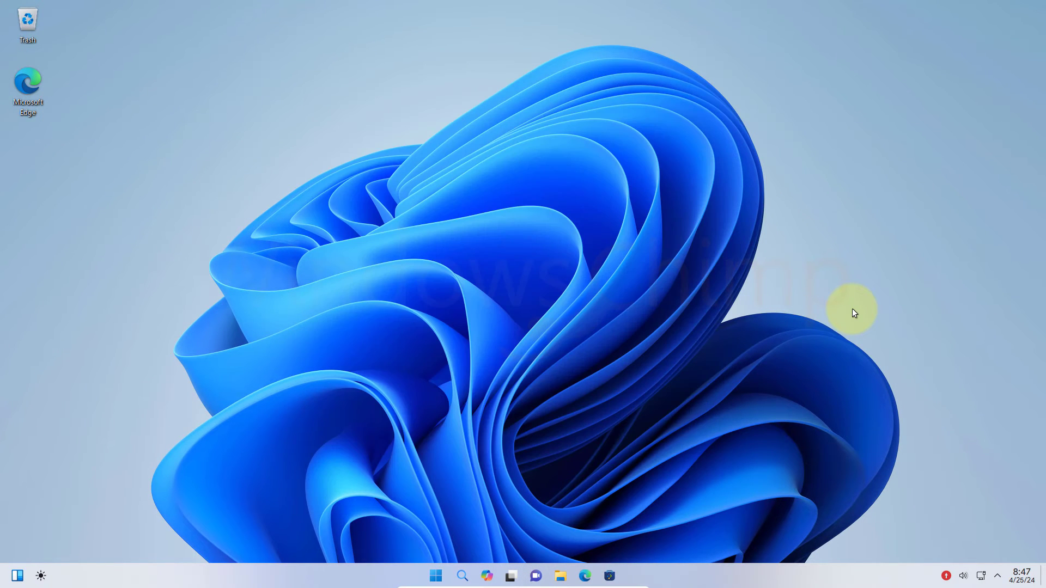
click(536, 576)
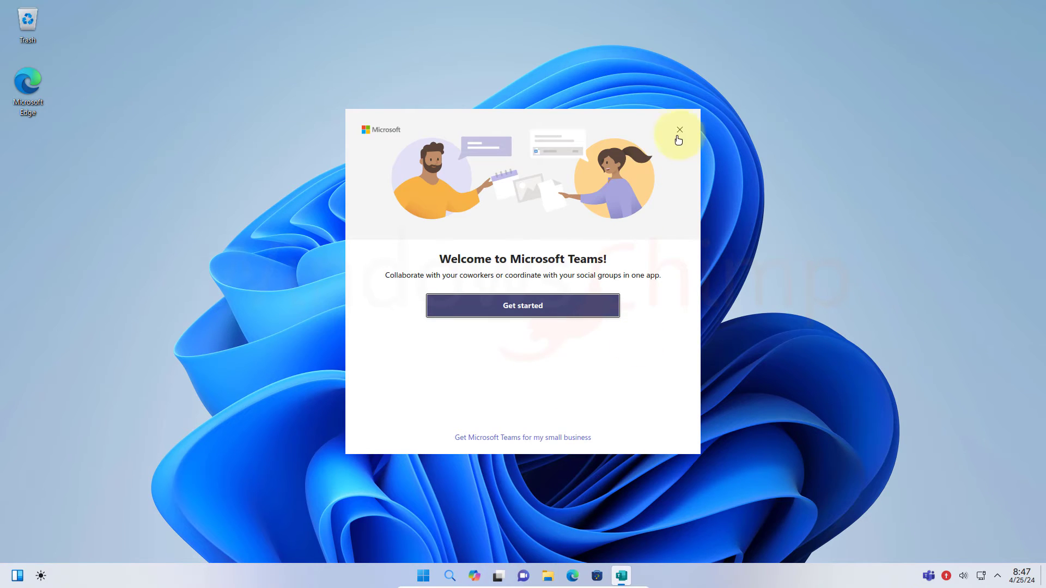
click(680, 131)
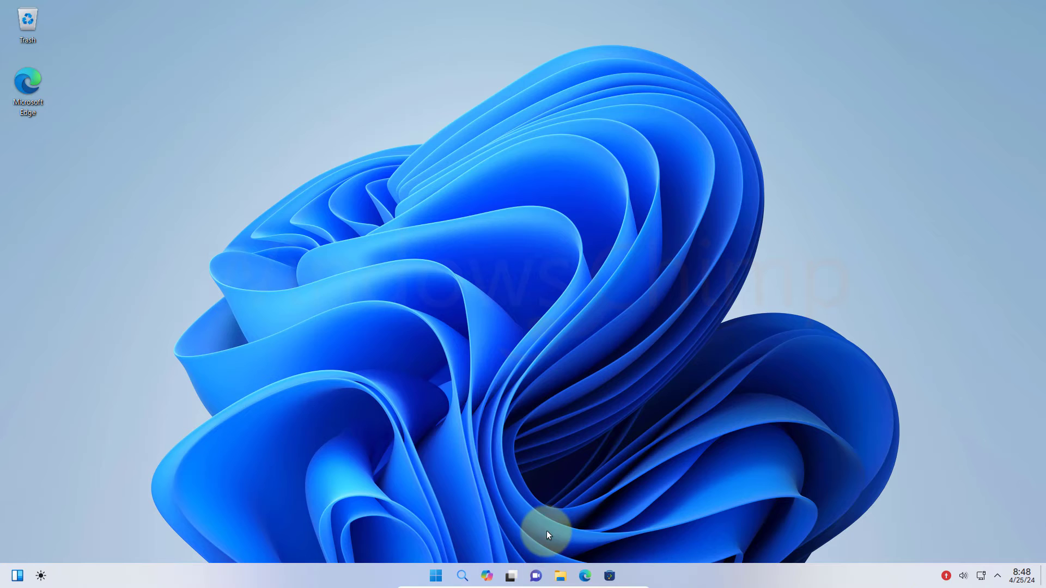
click(561, 575)
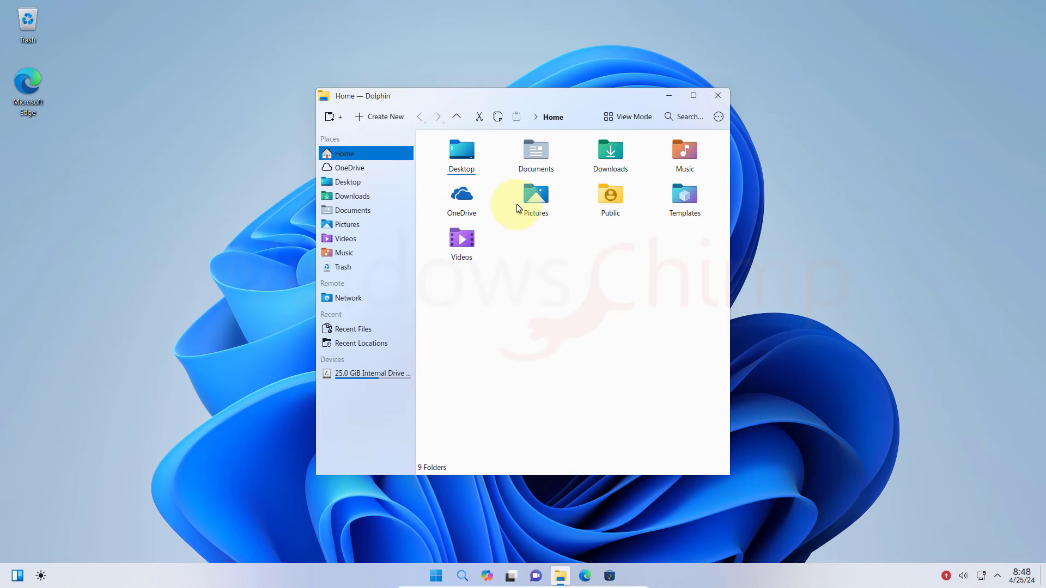
right_click(531, 199)
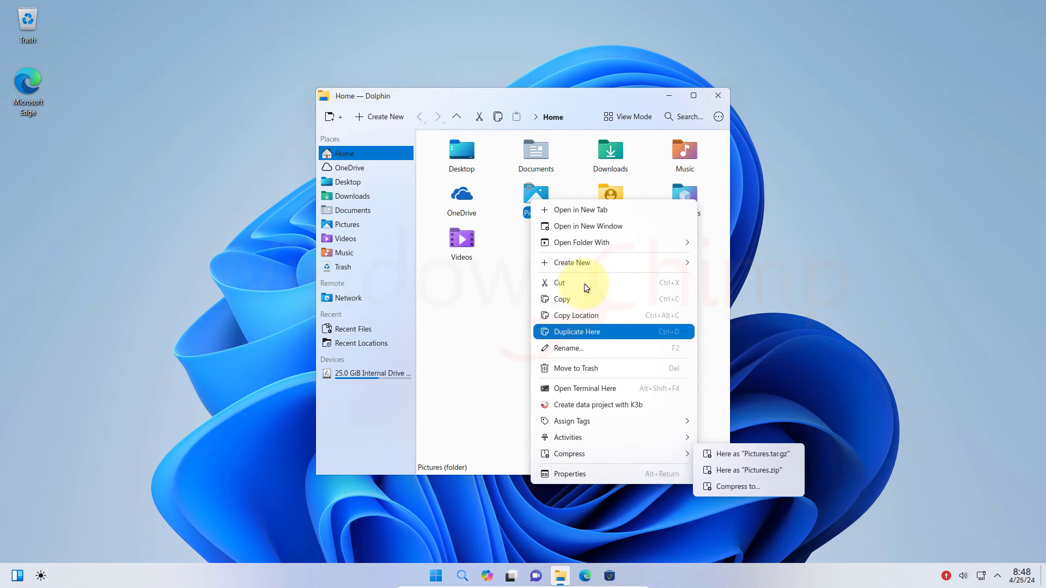
click(483, 264)
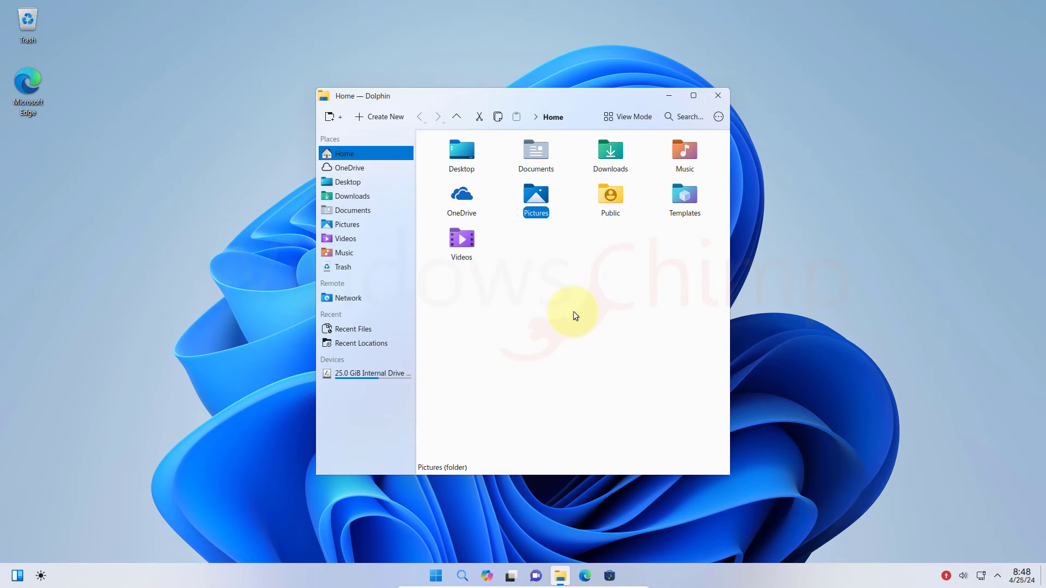
click(388, 373)
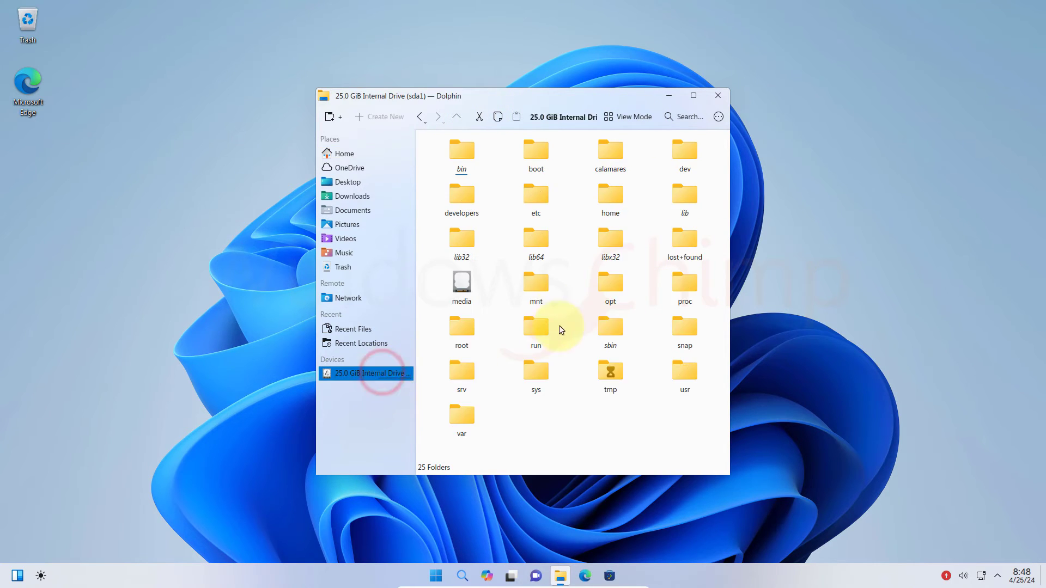
click(719, 98)
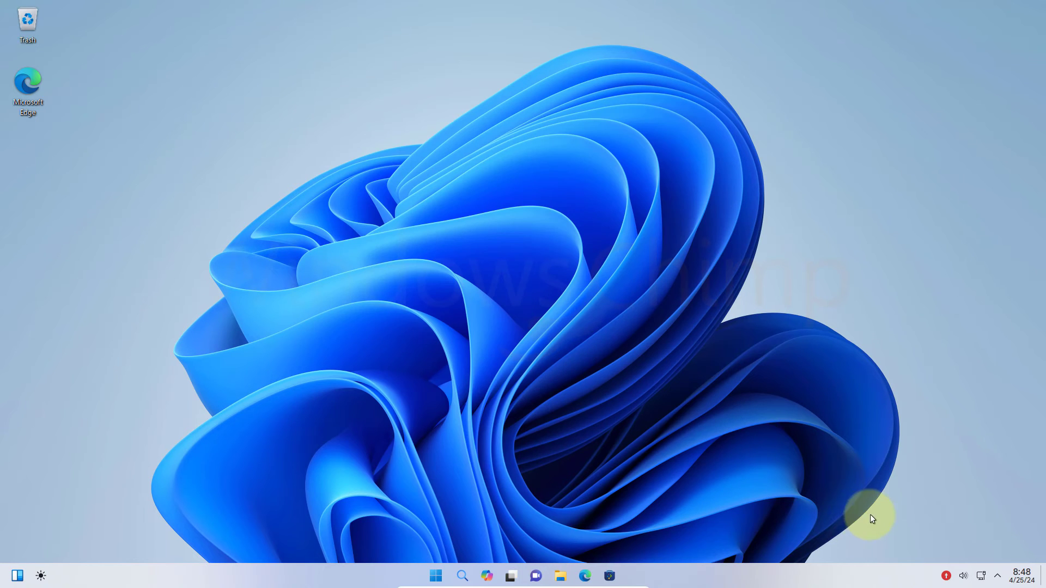
click(586, 576)
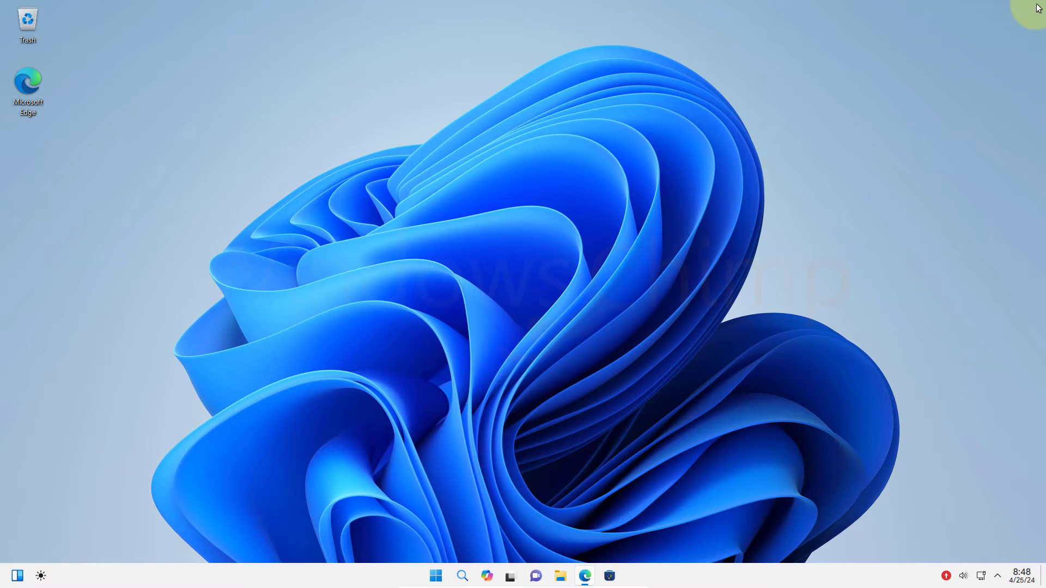
click(1036, 8)
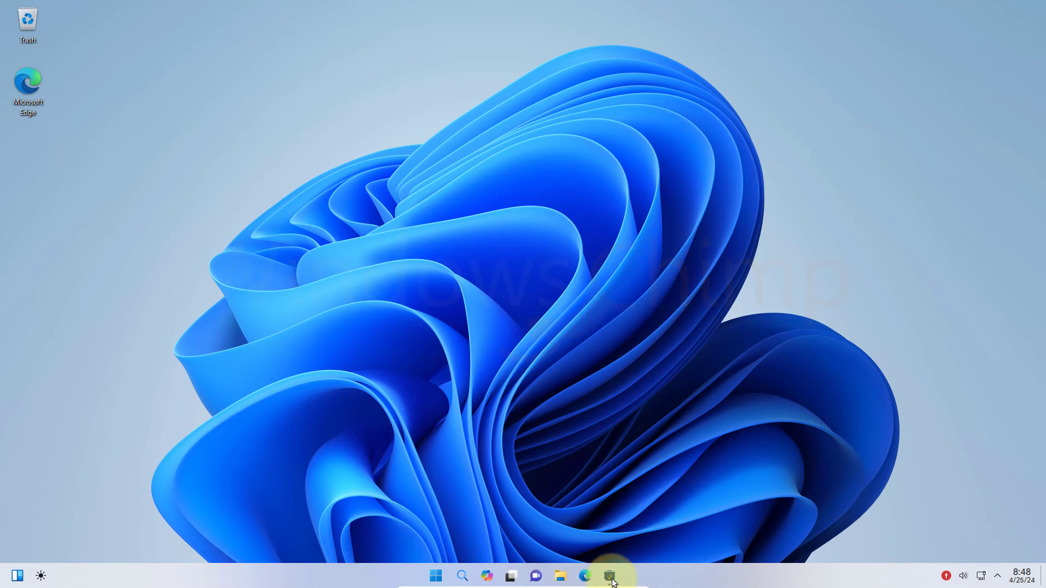
click(612, 581)
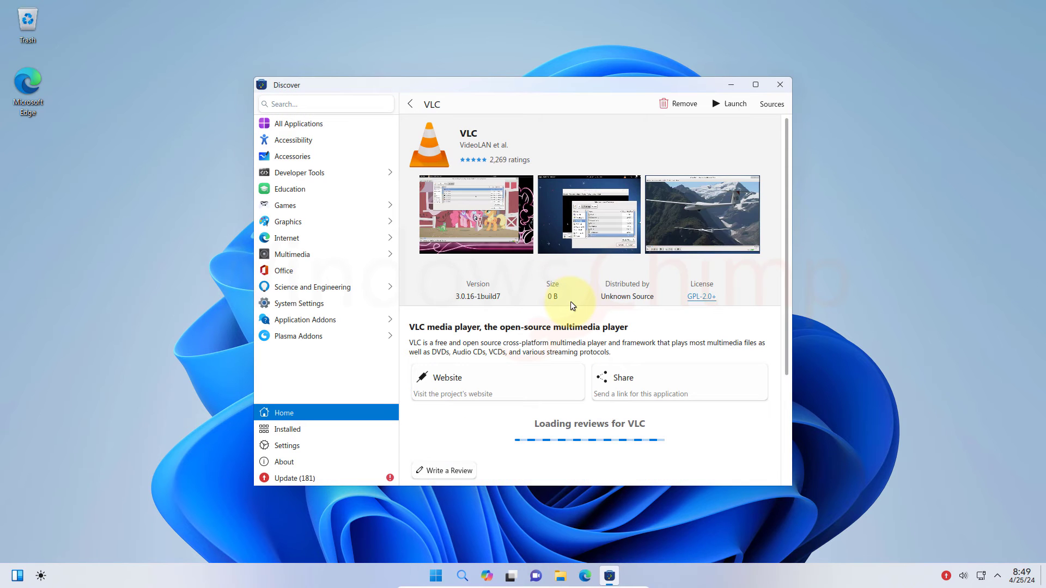
click(780, 84)
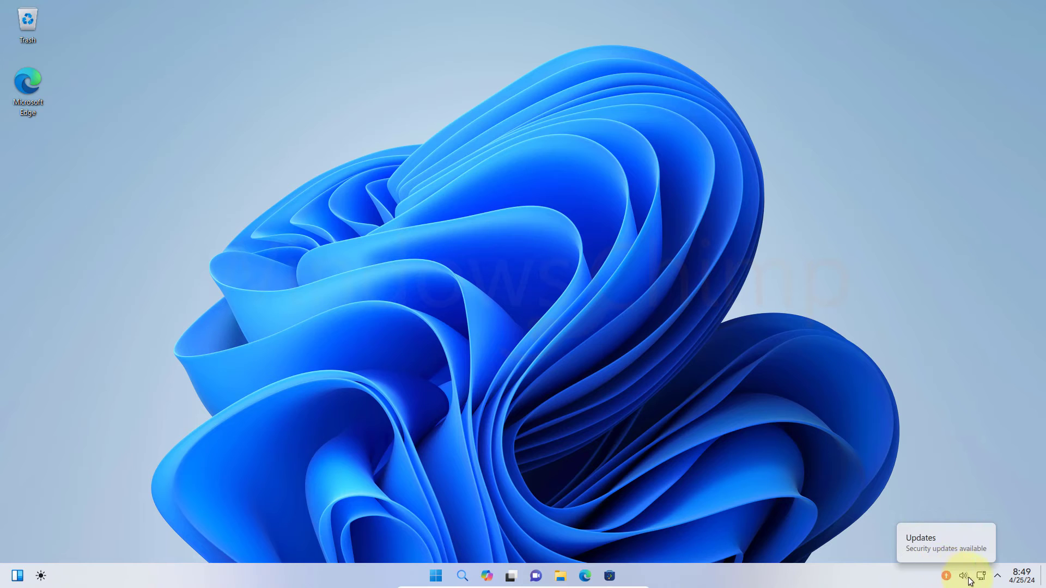
click(997, 576)
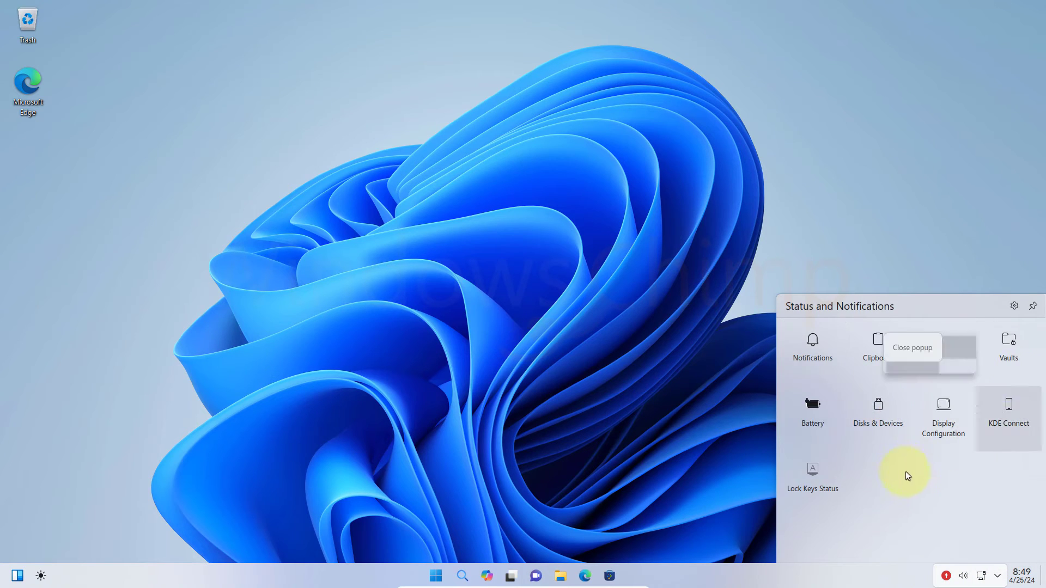
click(619, 525)
click(439, 581)
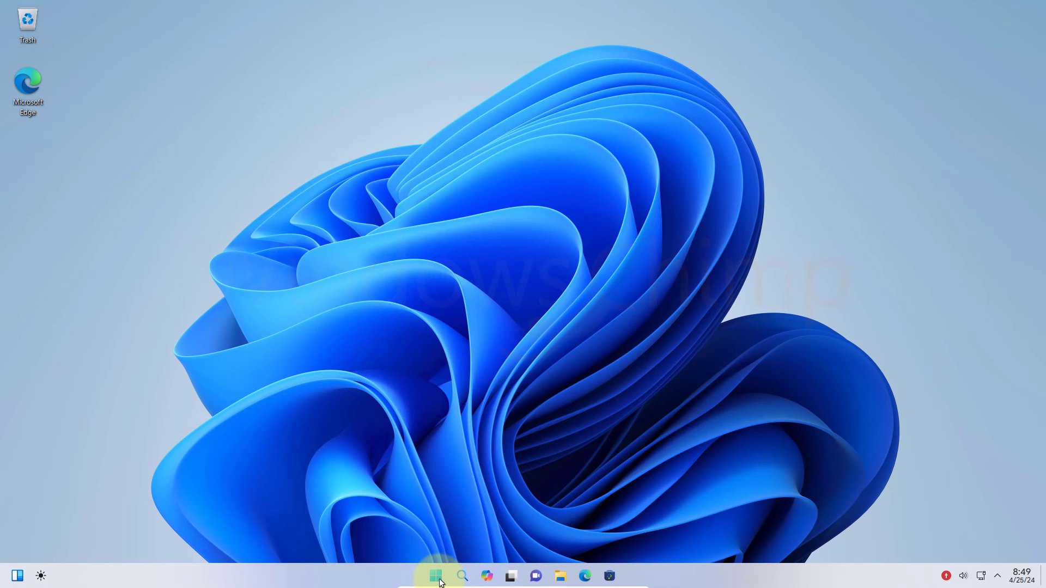
click(373, 287)
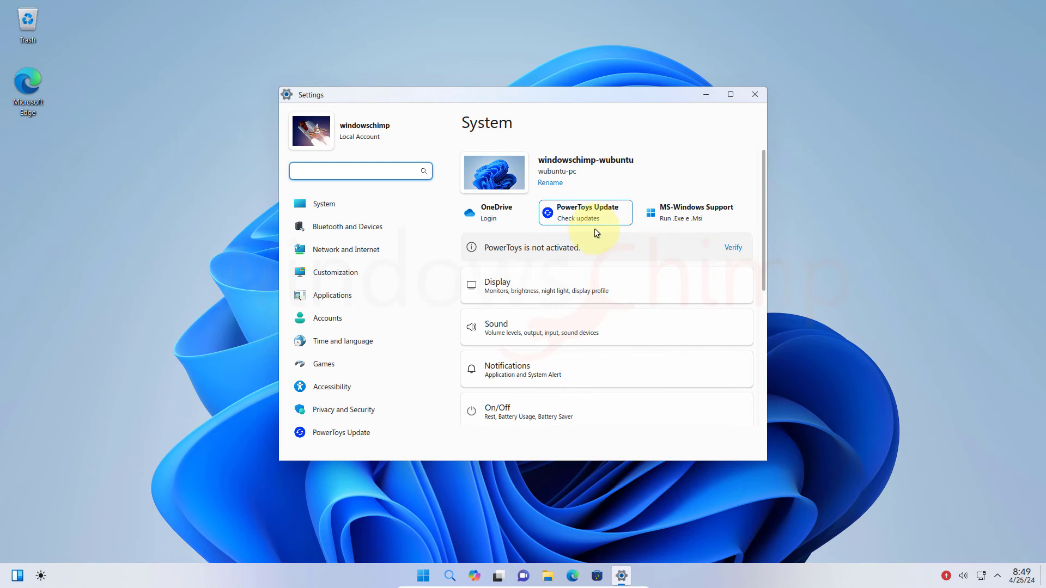
click(345, 231)
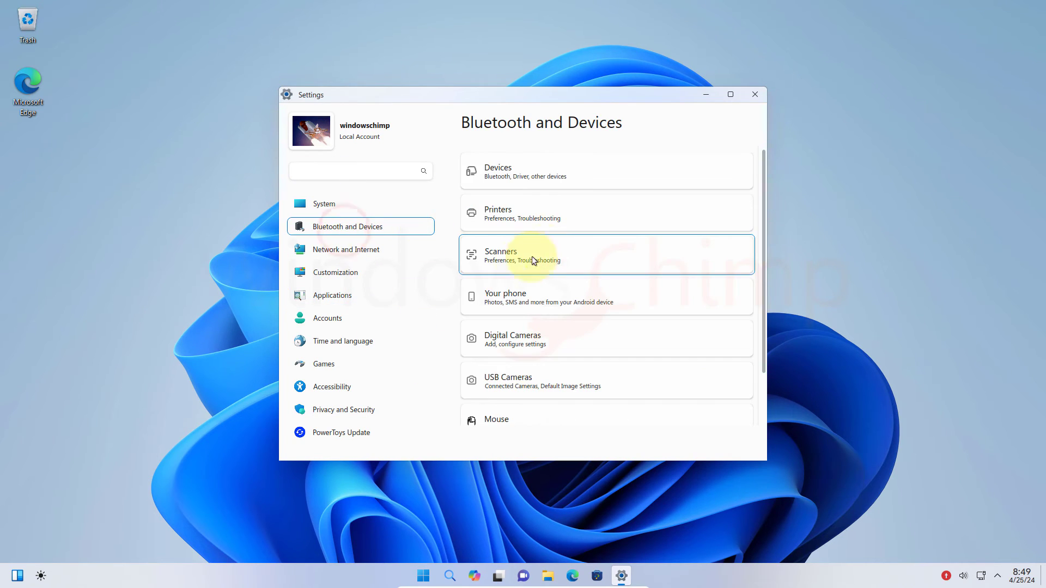
click(358, 250)
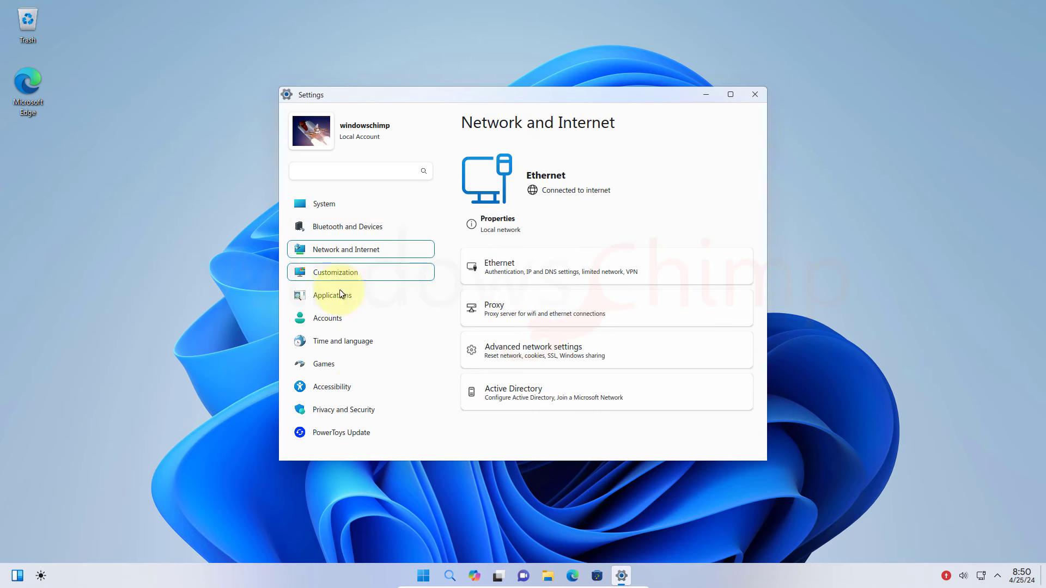
click(360, 431)
- Close Settings, launch the Android support app, and dismiss its CPU virtualization warning
click(755, 94)
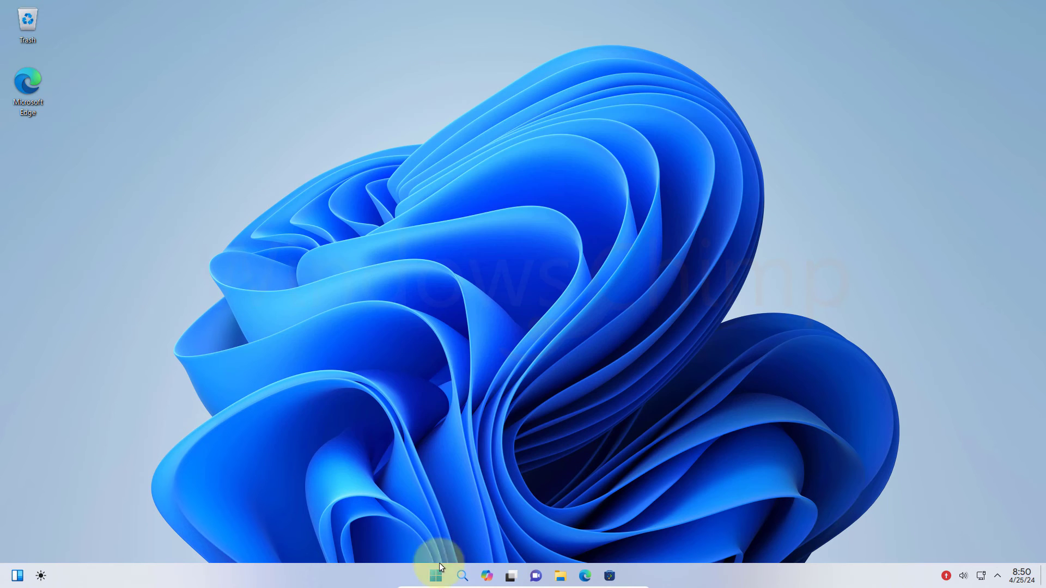
click(435, 575)
click(488, 220)
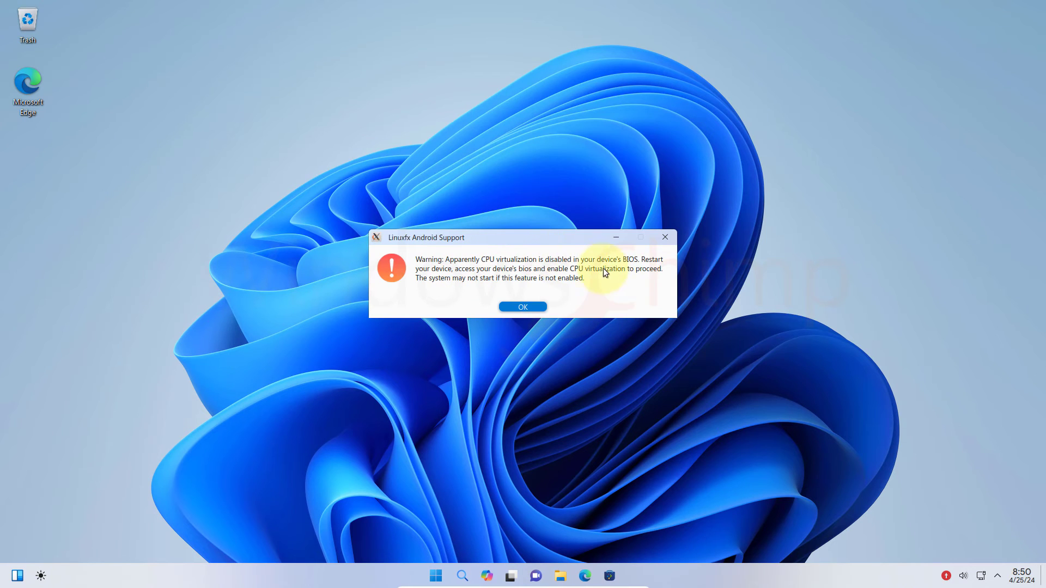
click(531, 308)
- Check the Devices page in Info Center, then launch System Monitor
click(435, 573)
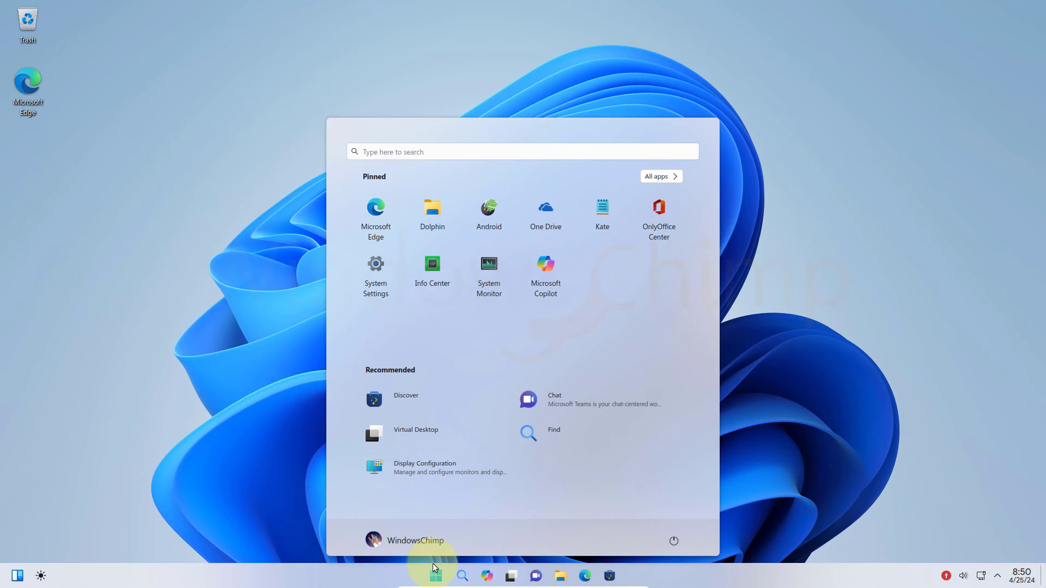
click(439, 273)
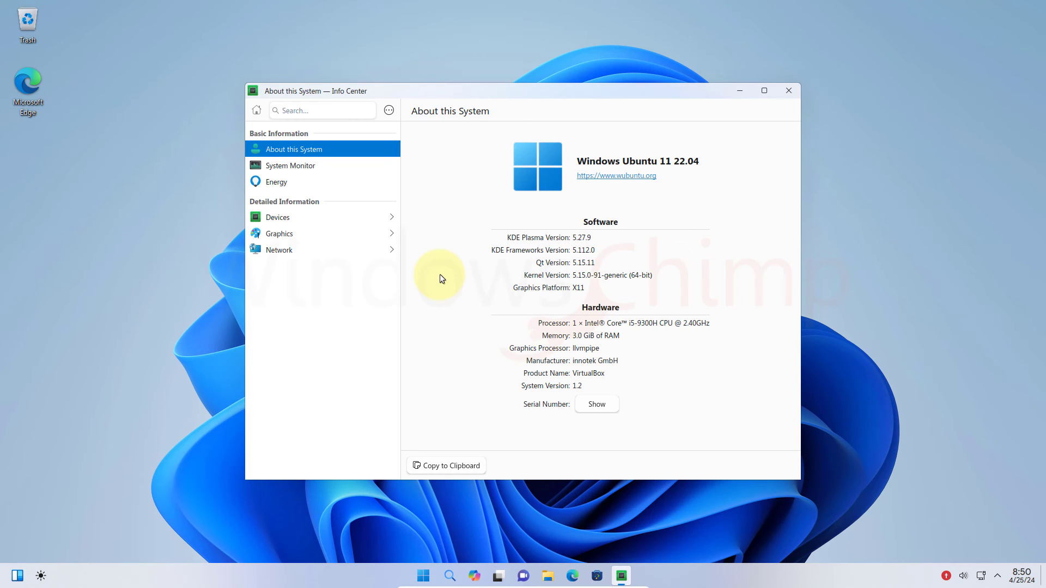
click(318, 217)
click(790, 91)
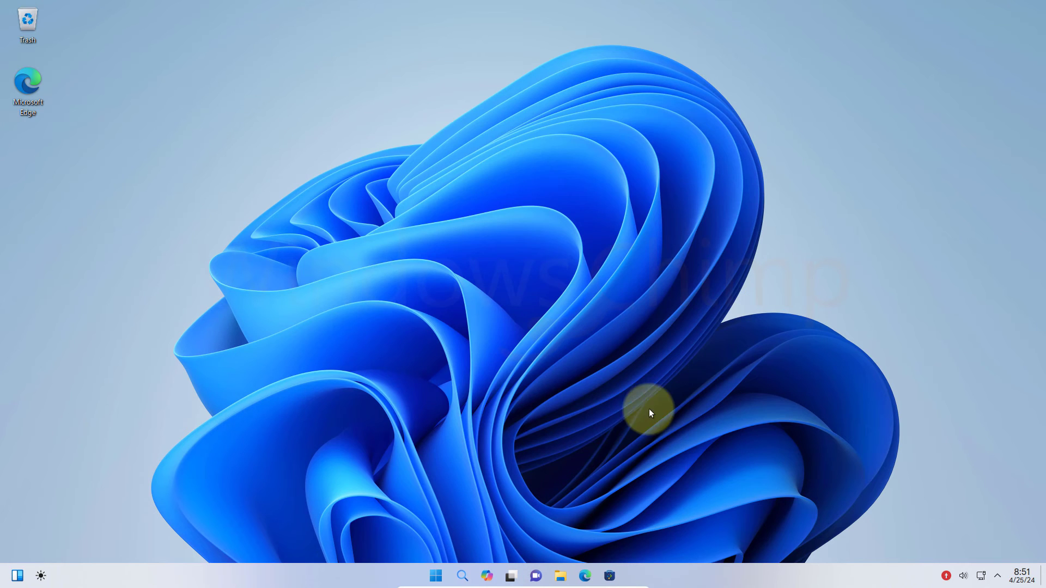
click(431, 573)
click(488, 272)
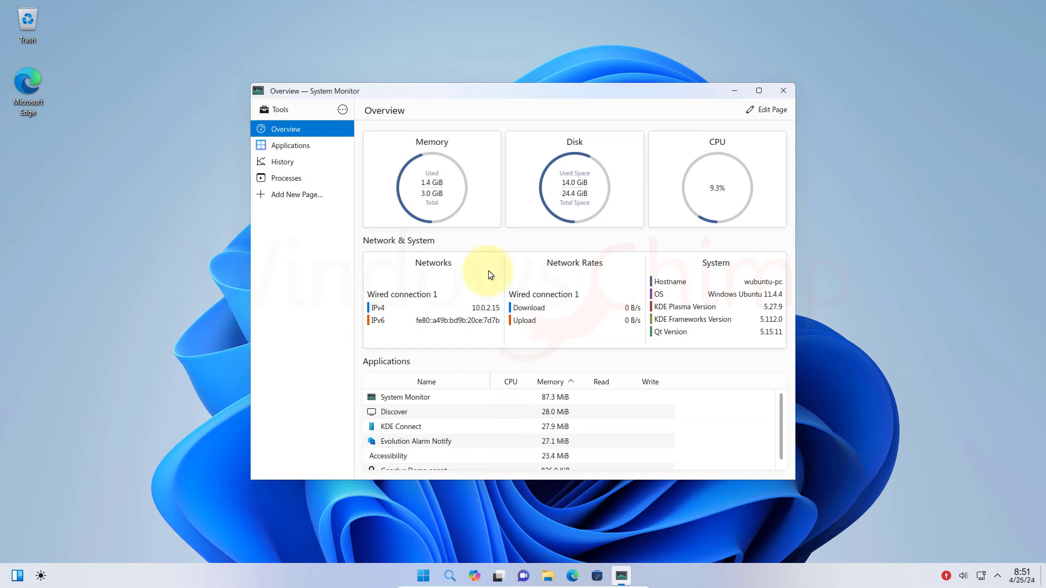
- View System Monitor's History graphs, then download audacity-win-3.5.1-64bit.exe in Edge and run it from Downloads
click(305, 161)
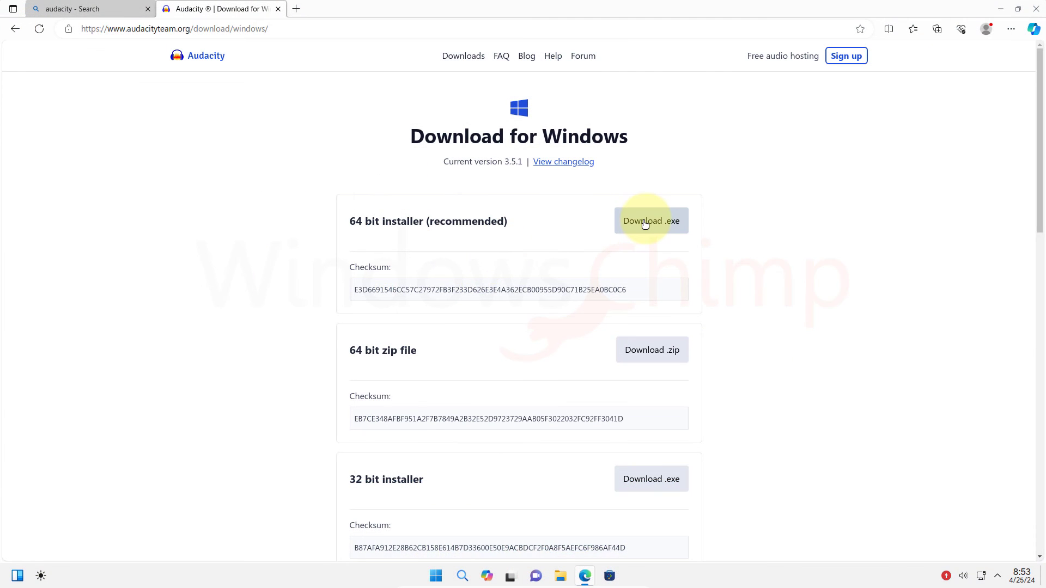
click(645, 222)
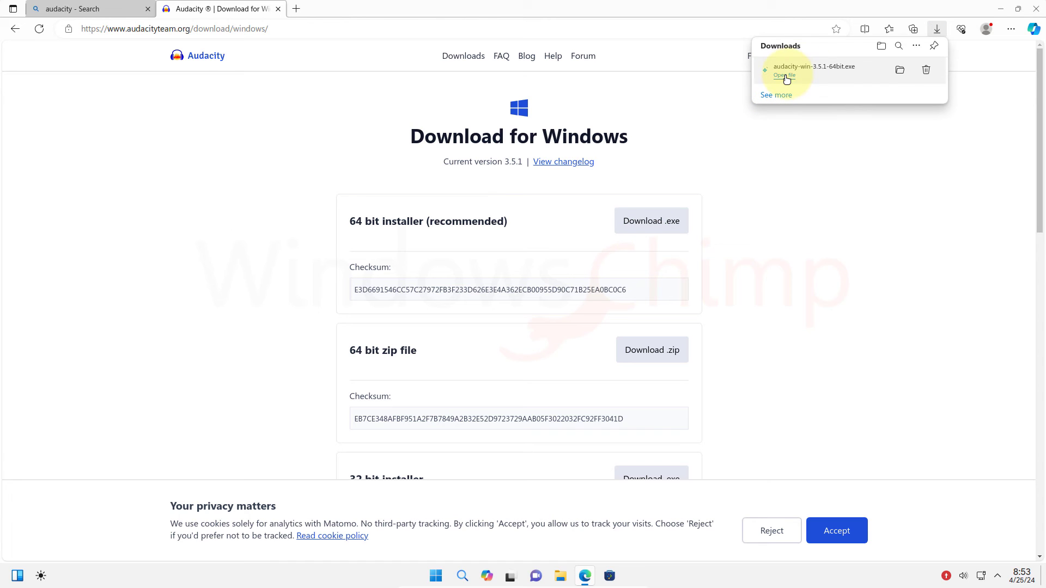
click(902, 71)
click(1000, 8)
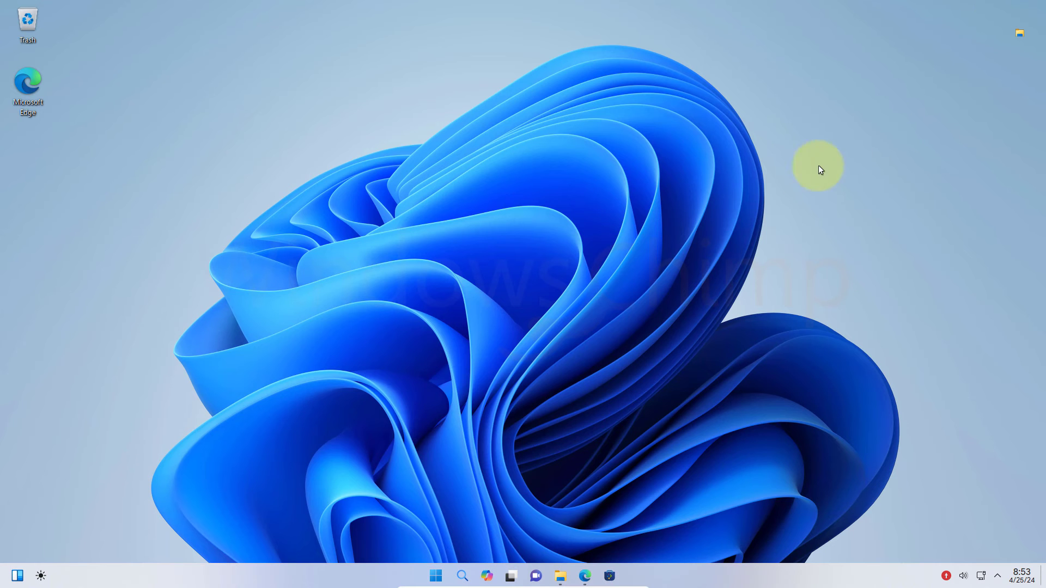
key(Return)
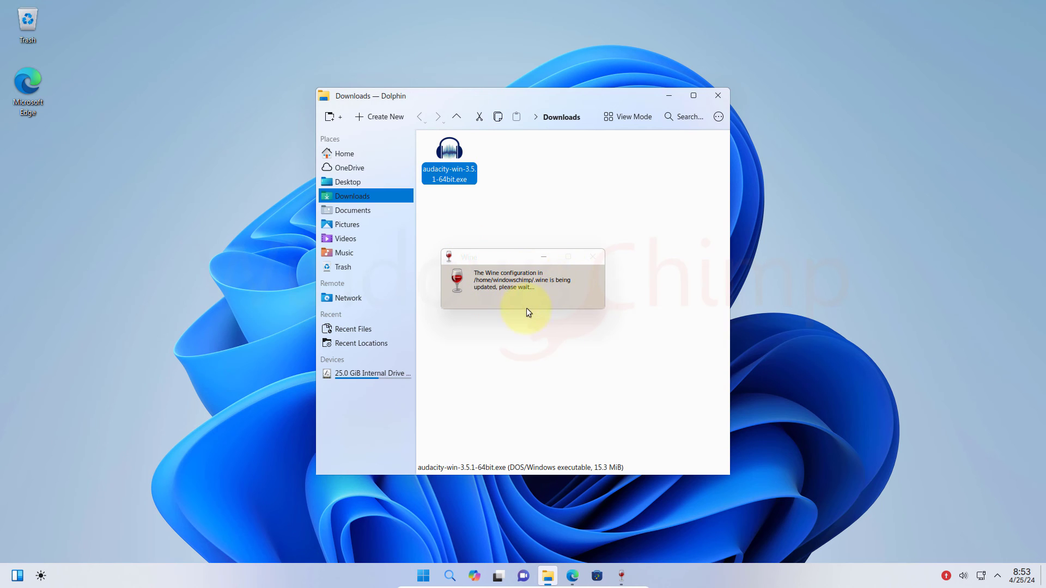
- Install Wine Mono, then install Audacity in English with default location and a desktop shortcut, and launch it
click(602, 316)
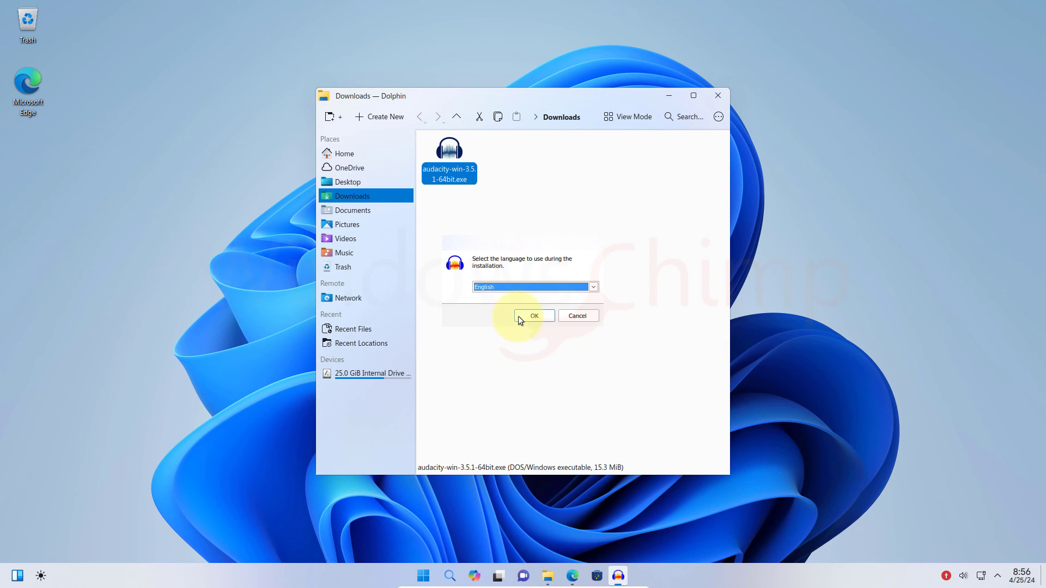
click(528, 316)
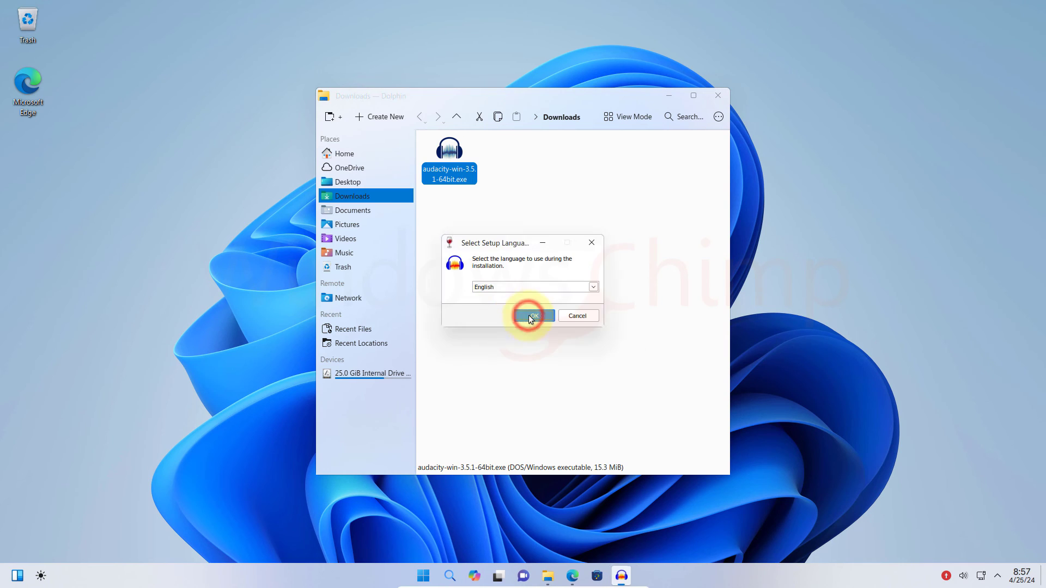
click(589, 376)
click(586, 375)
click(591, 377)
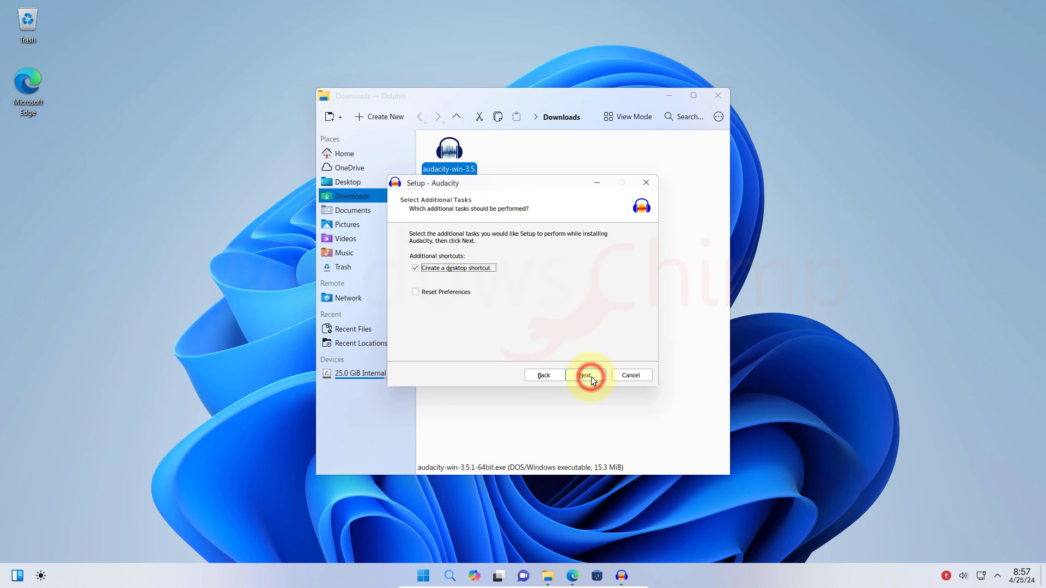
click(591, 375)
click(587, 376)
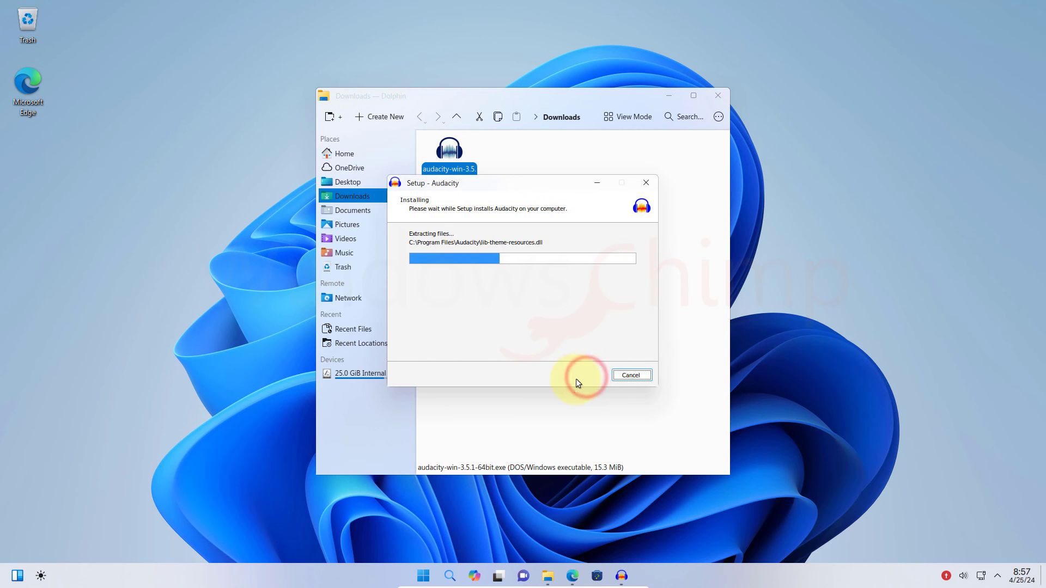
click(586, 375)
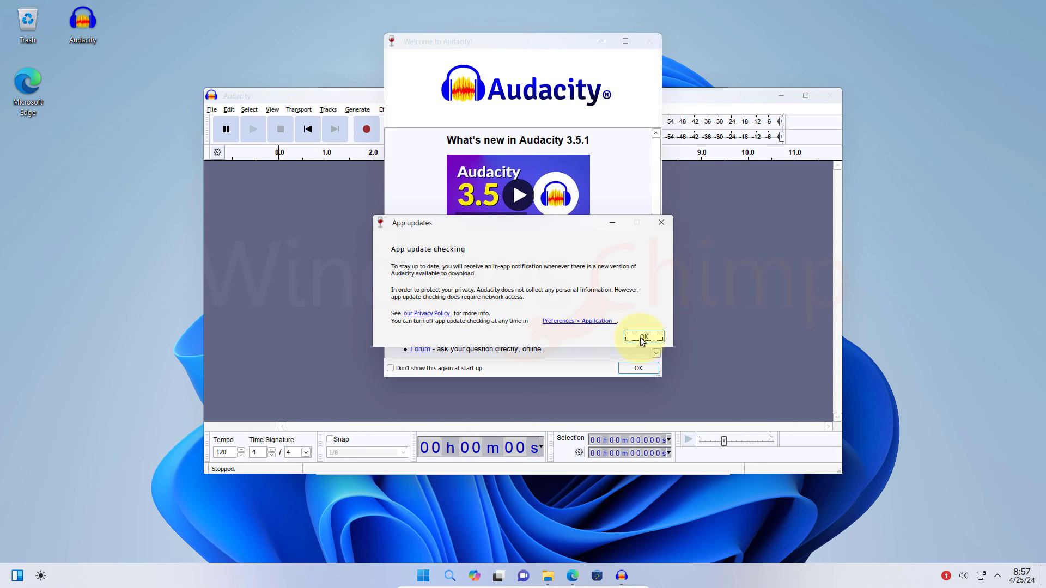
- Dismiss the App updates and Welcome to Audacity notices, then close Audacity
click(643, 336)
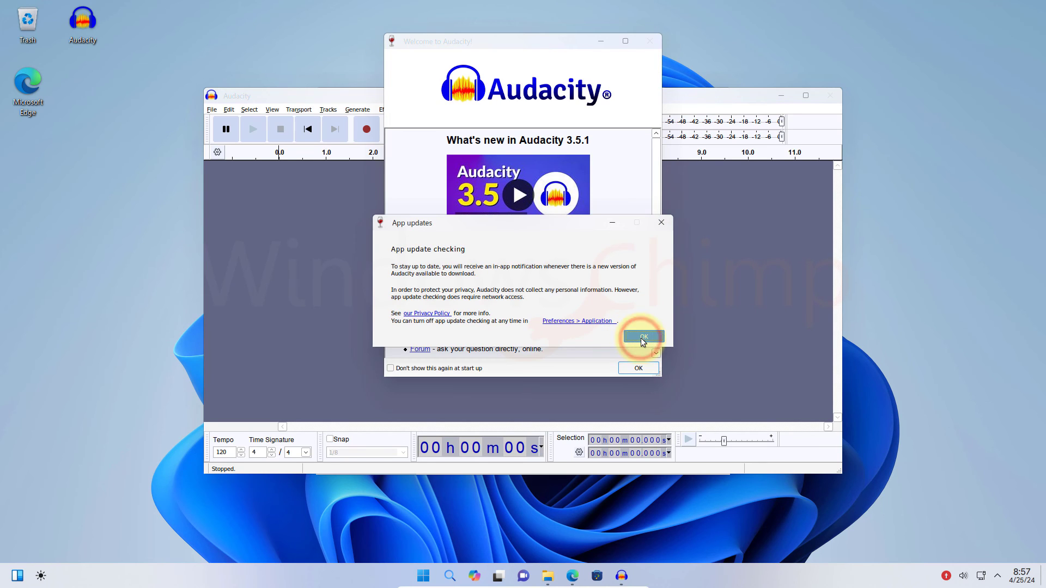
click(642, 368)
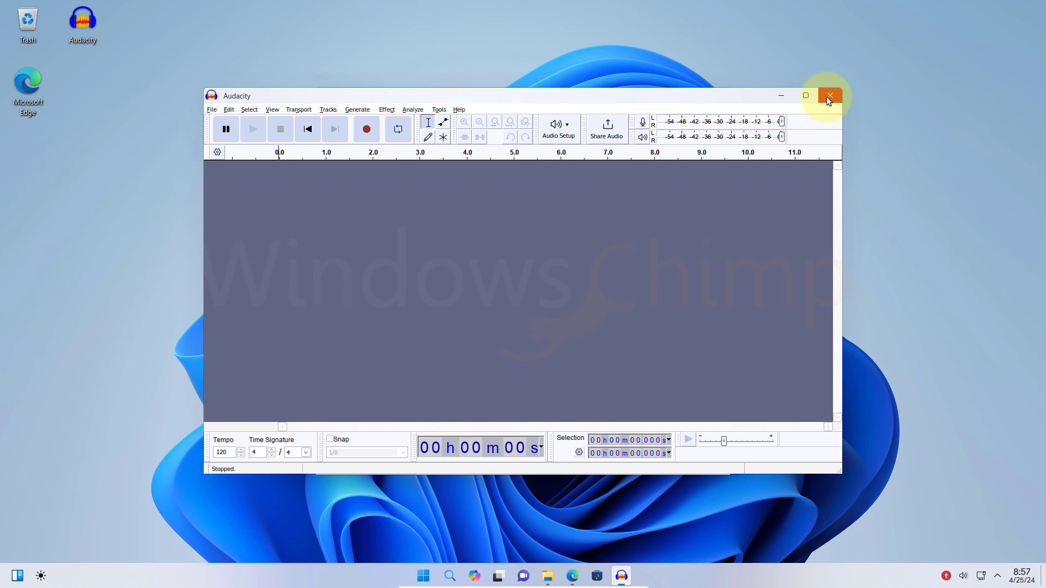
click(829, 96)
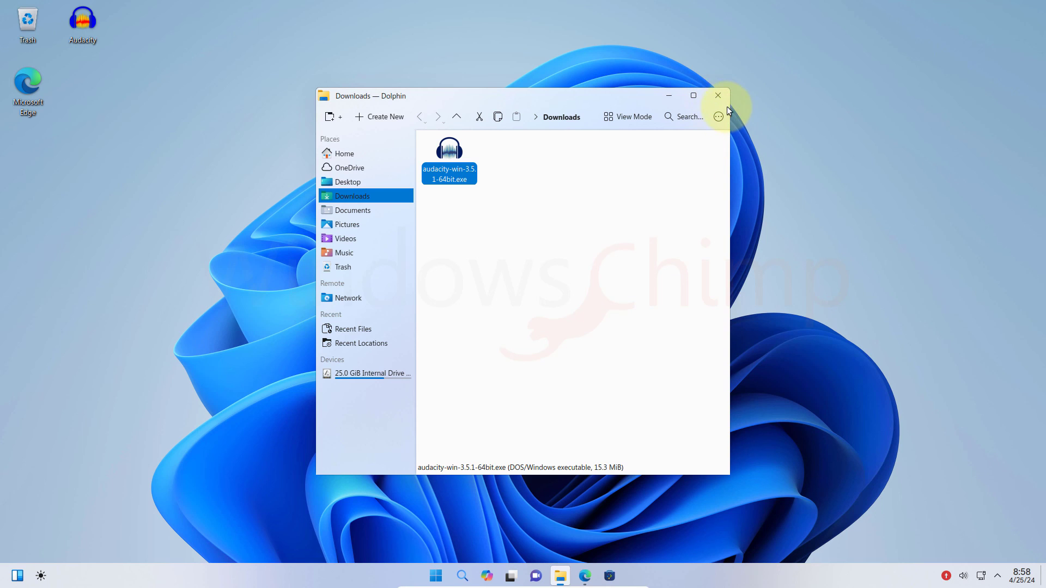
- Close the Downloads folder window and bring up the Start menu
click(718, 97)
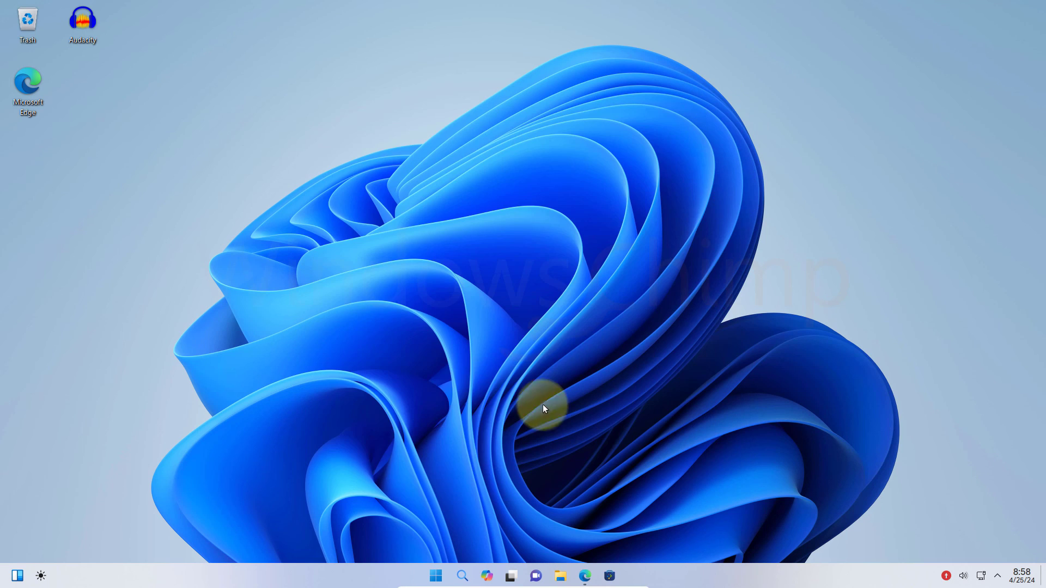
click(436, 575)
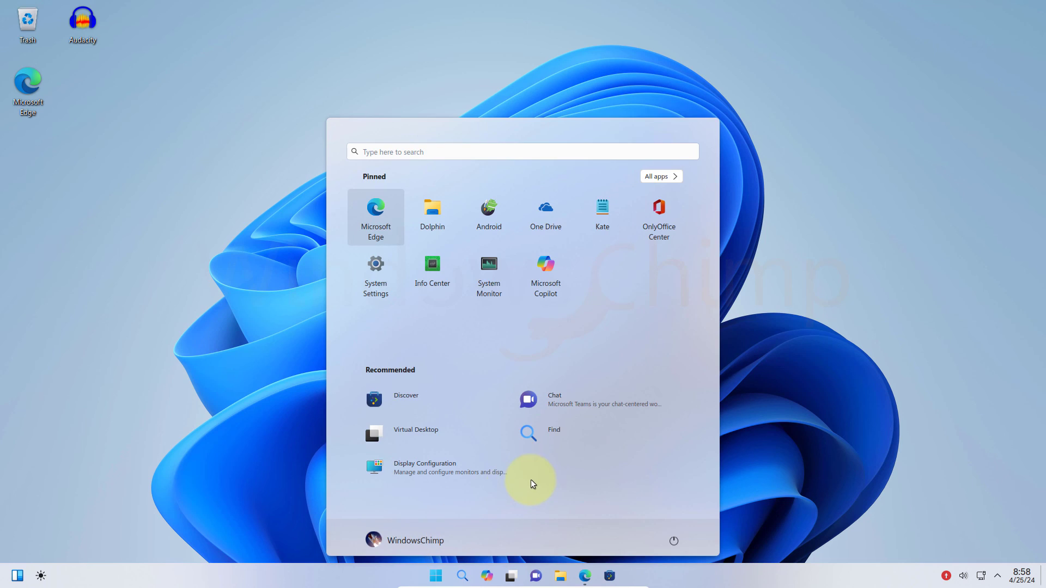